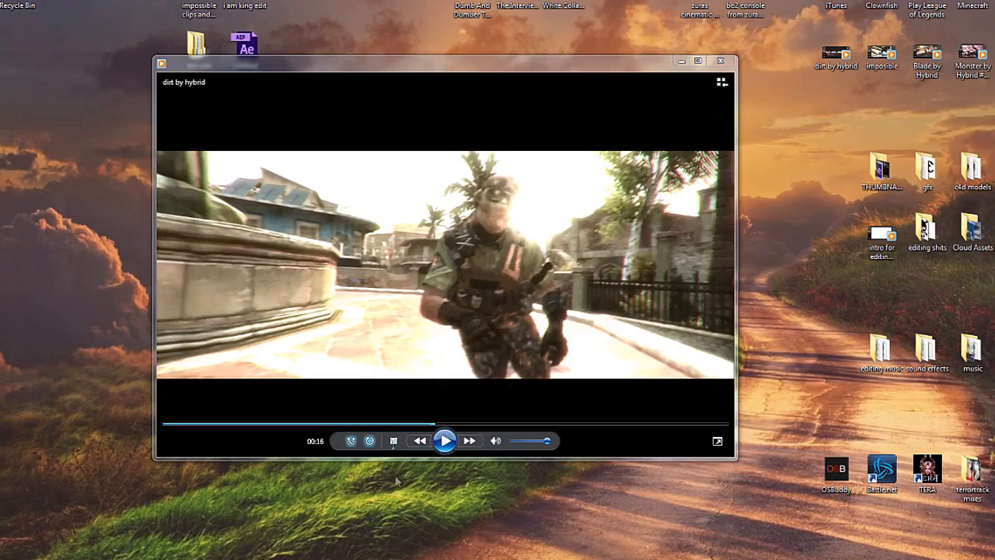
# Step: Play the reference clip "dirt by hybrid" from about 00:16 to 00:18 to examine its gun-sight shot, and close the player
pyautogui.click(444, 441)
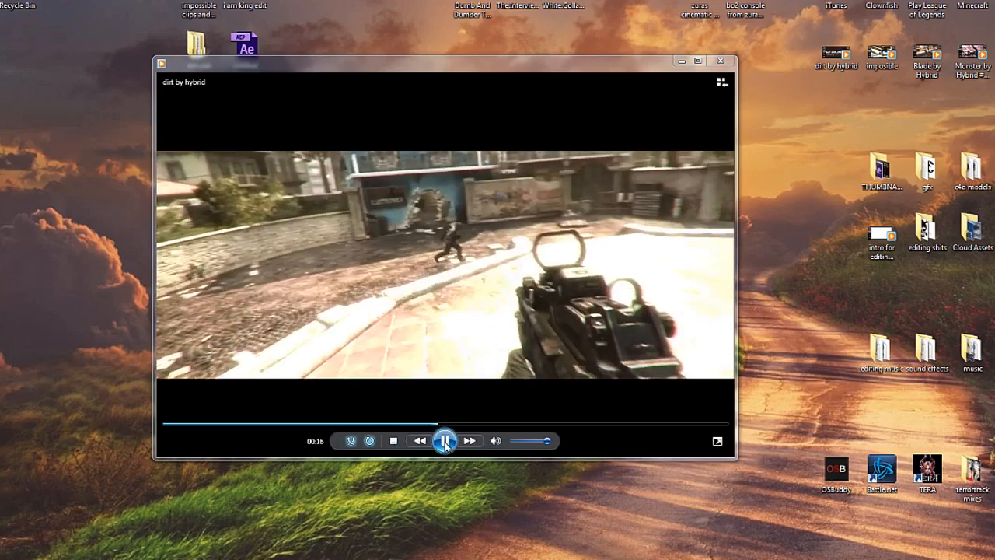
pyautogui.click(445, 442)
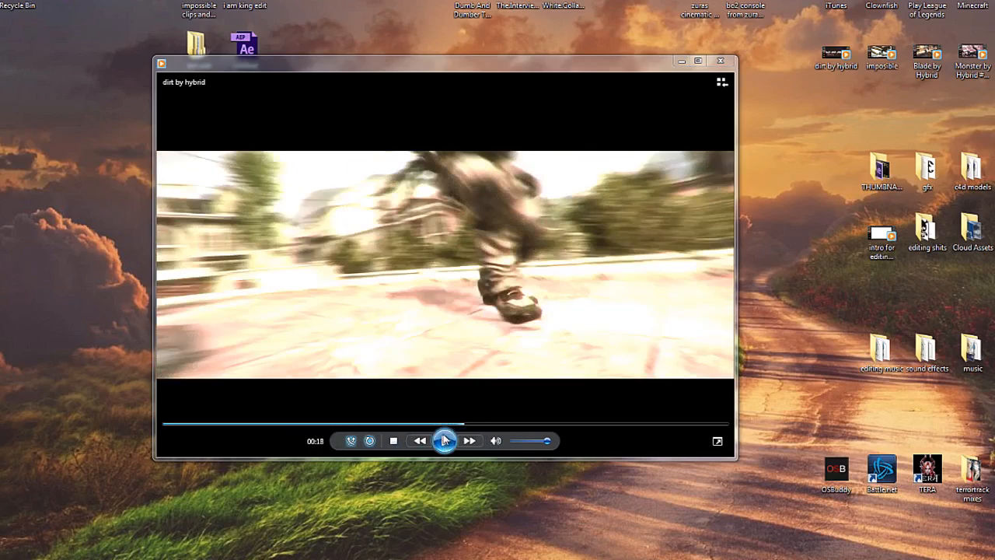
pyautogui.click(437, 441)
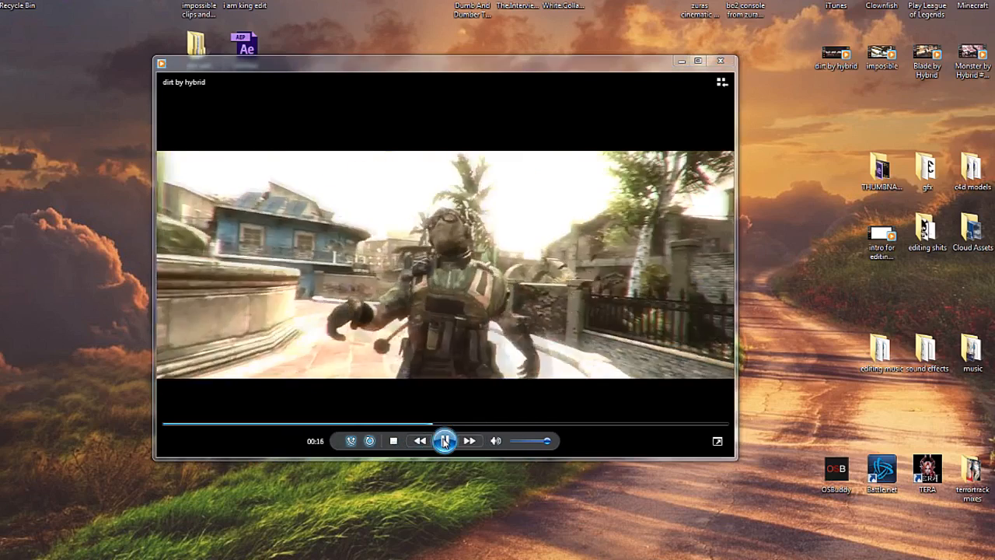
pyautogui.click(444, 442)
pyautogui.click(444, 440)
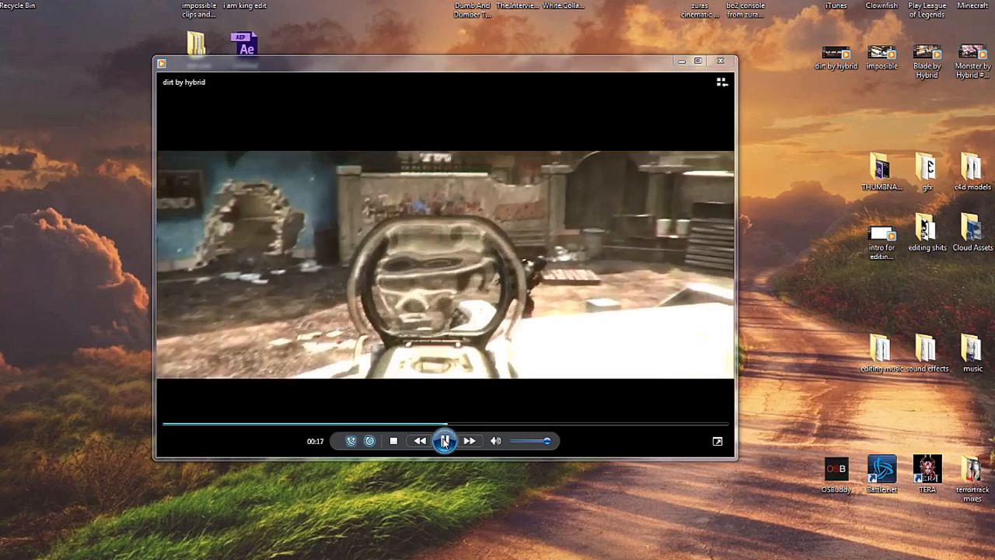
pyautogui.click(444, 440)
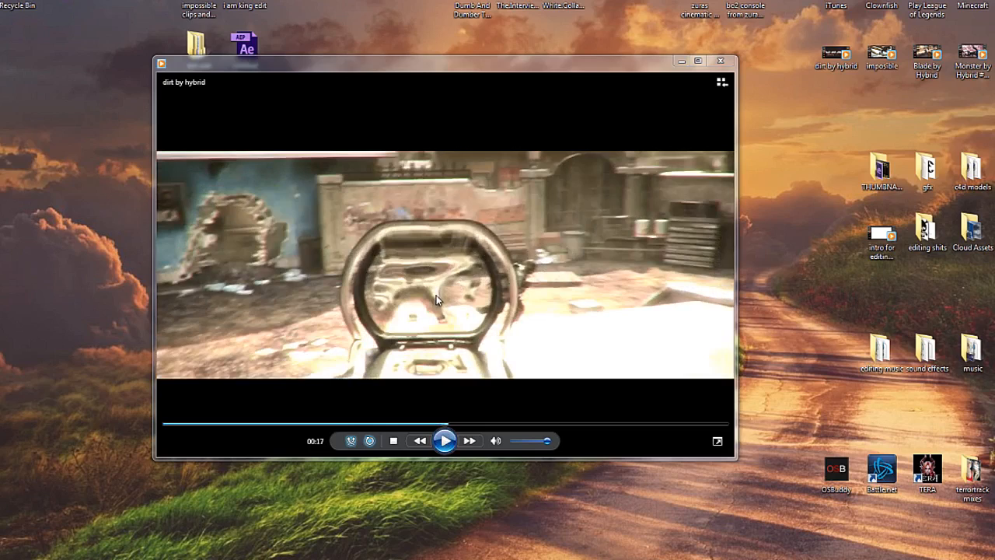
pyautogui.click(719, 60)
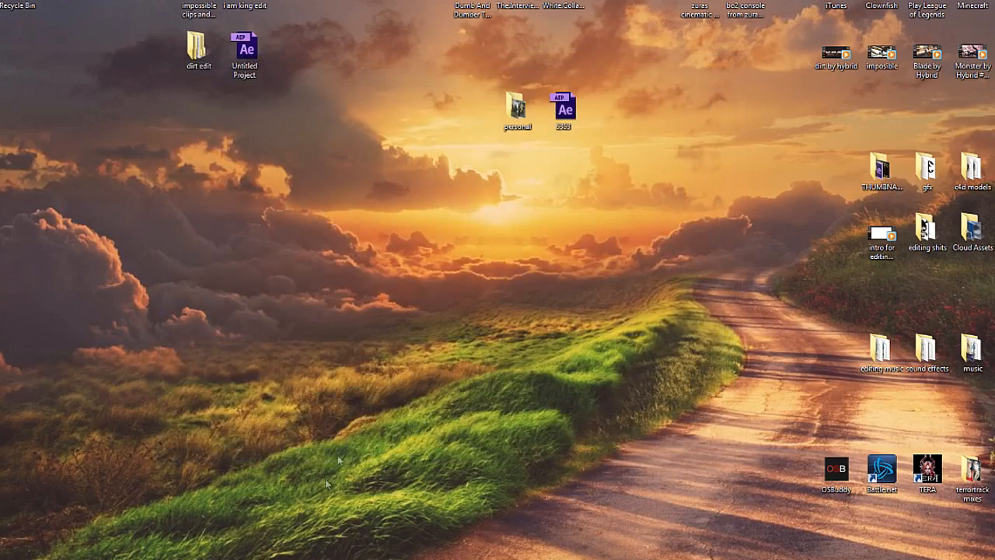
# Step: Switch to After Effects, move to 0:00:00:25 and zoom the timeline to its first 11 seconds
pyautogui.click(324, 558)
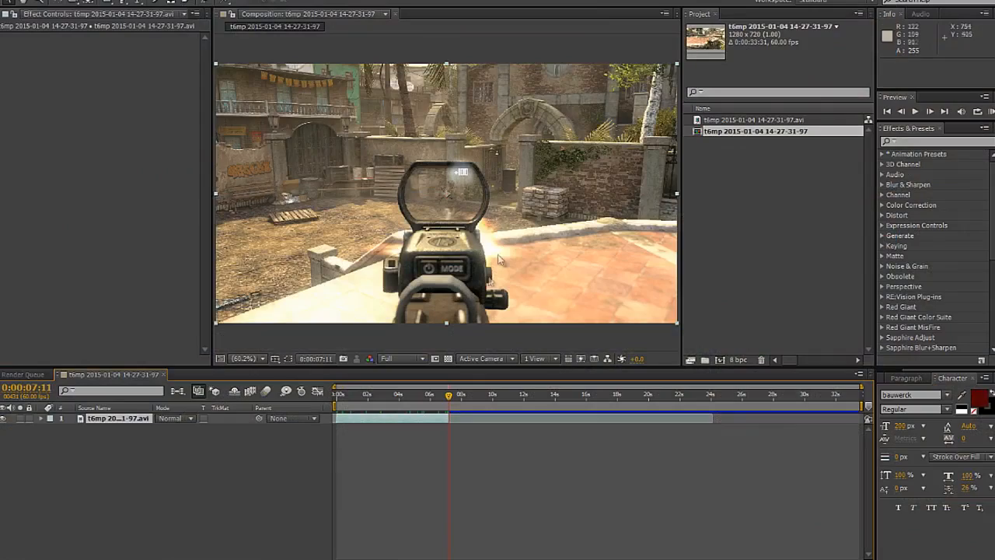
pyautogui.moveTo(417, 401); pyautogui.dragTo(344, 402)
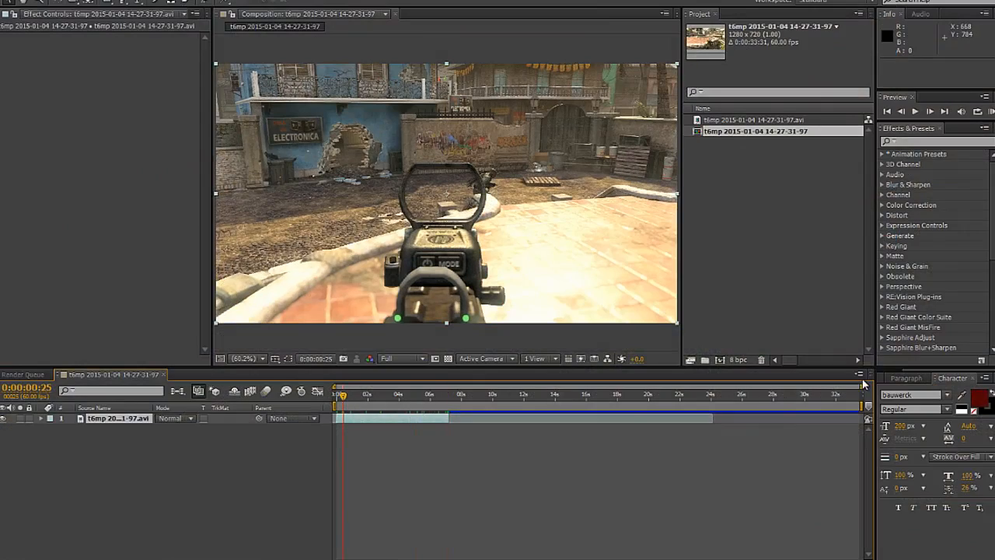
pyautogui.moveTo(864, 386); pyautogui.dragTo(519, 386)
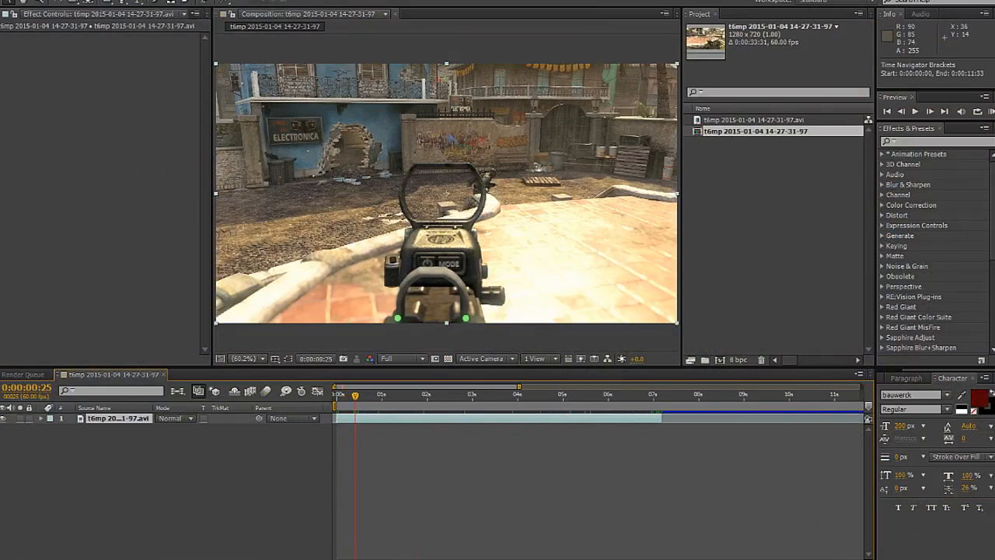
pyautogui.click(121, 0)
pyautogui.moveTo(191, 279)
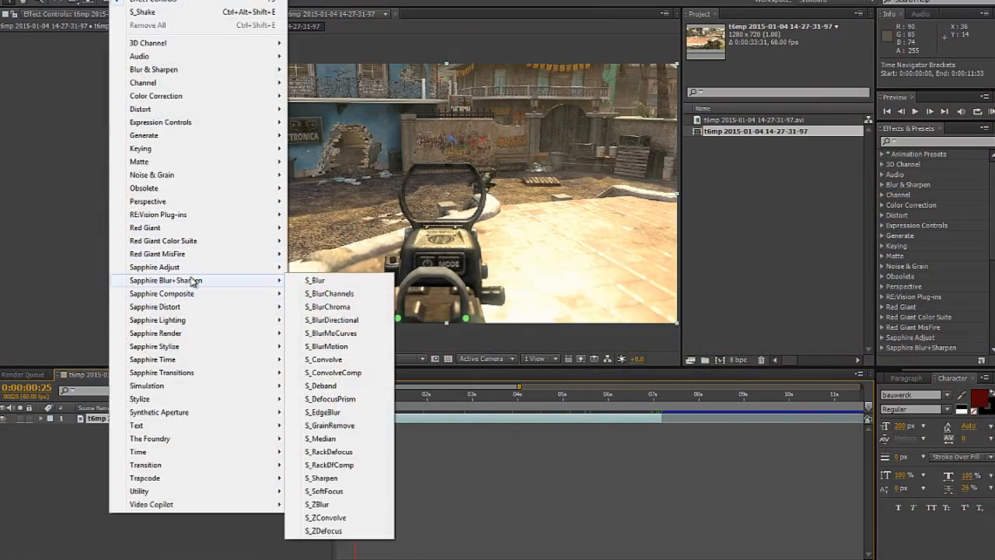
pyautogui.click(337, 308)
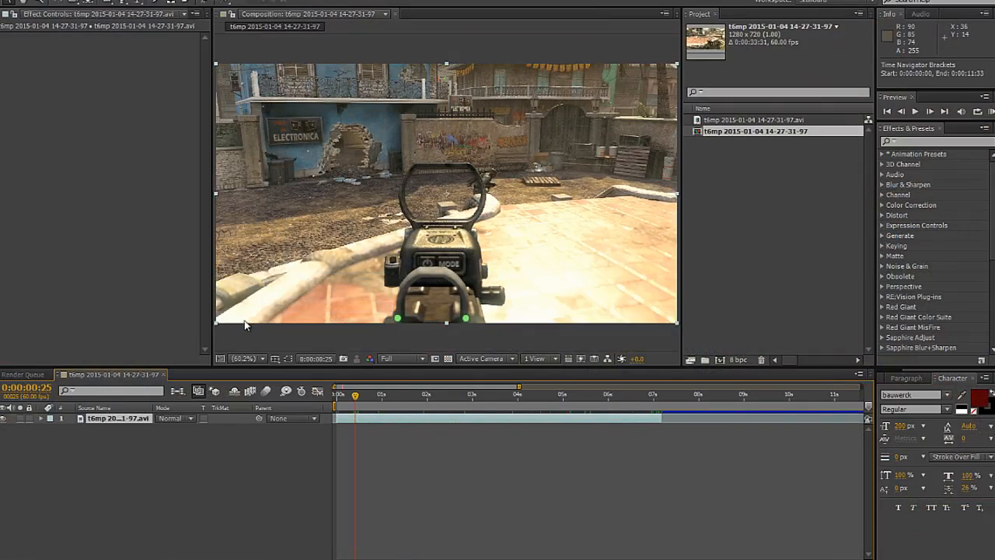
pyautogui.click(409, 399)
pyautogui.click(56, 43)
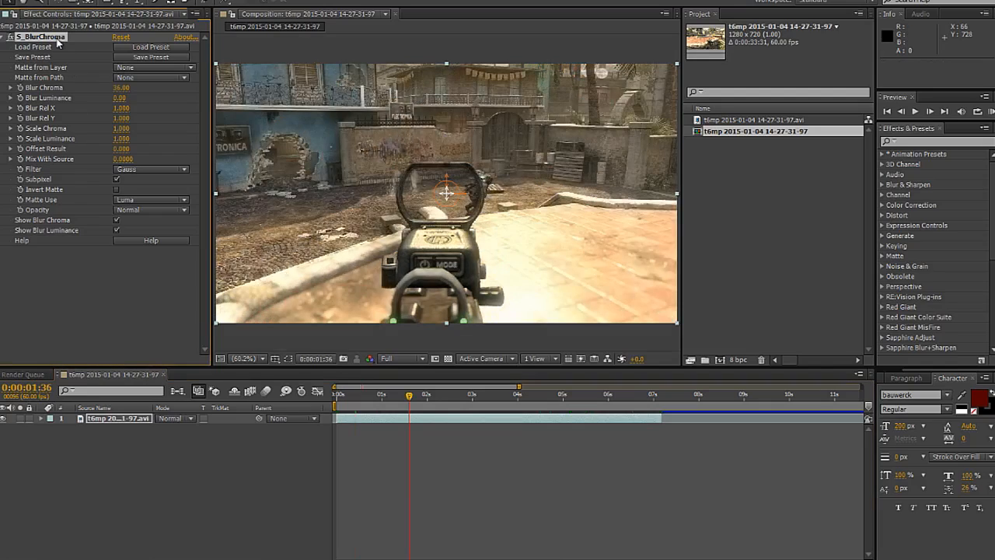
pyautogui.press('Delete')
pyautogui.rightClick(110, 187)
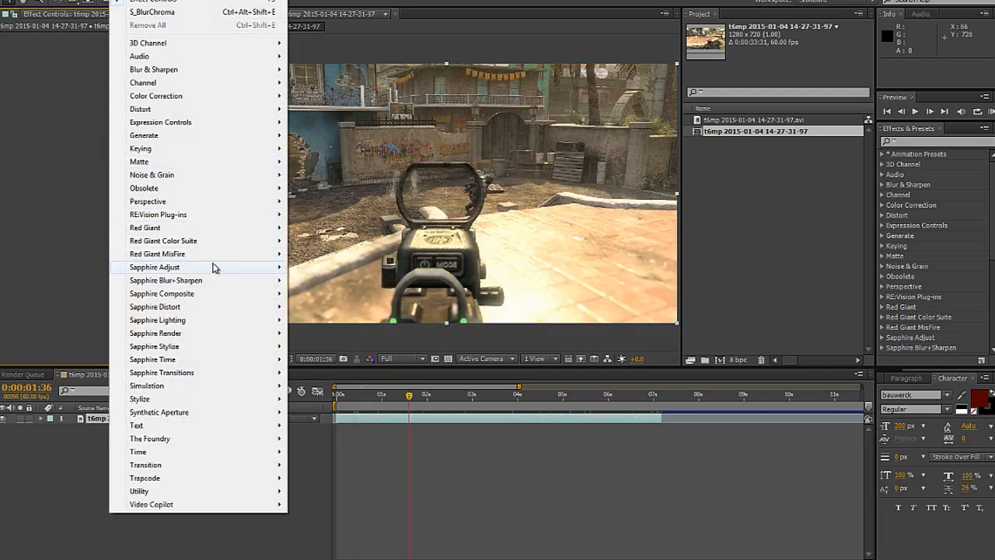
pyautogui.moveTo(210, 282)
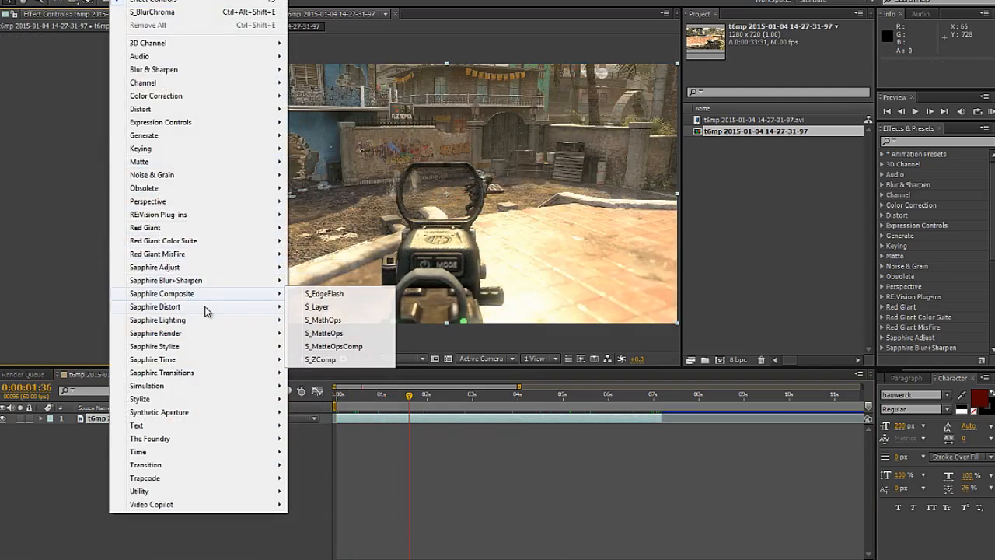
pyautogui.moveTo(207, 307)
pyautogui.click(327, 320)
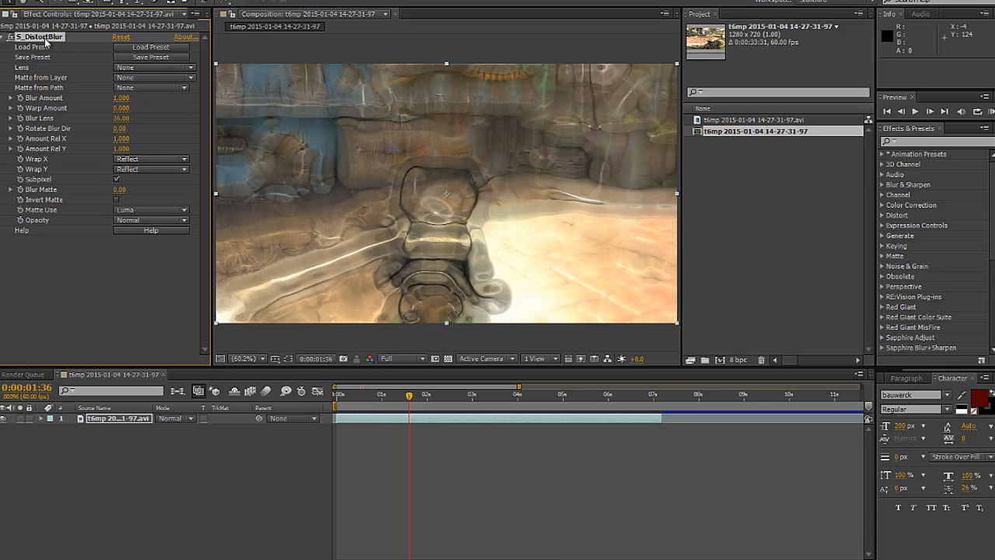
pyautogui.press('Delete')
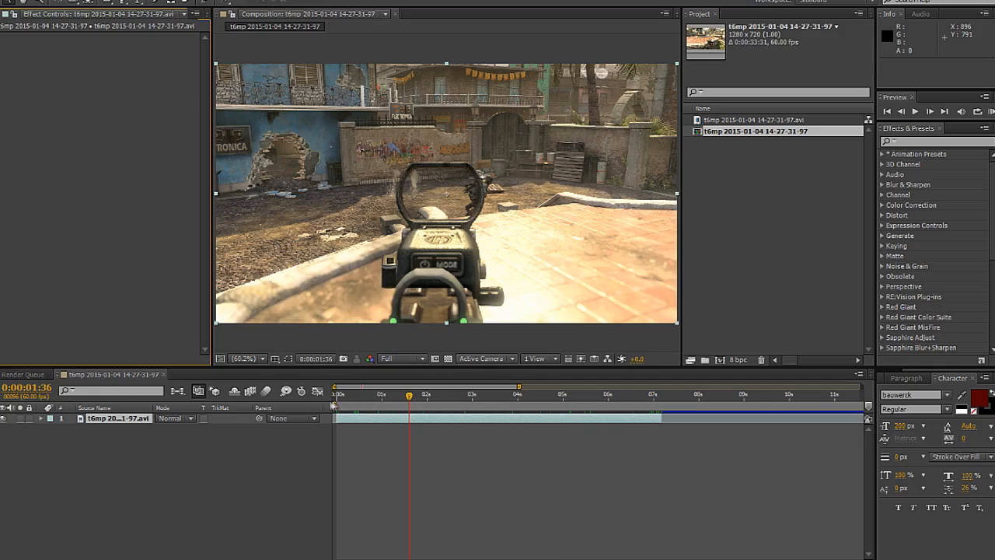
# Step: Move to 0:00:02:42 and duplicate the gameplay clip layer
pyautogui.press('space')
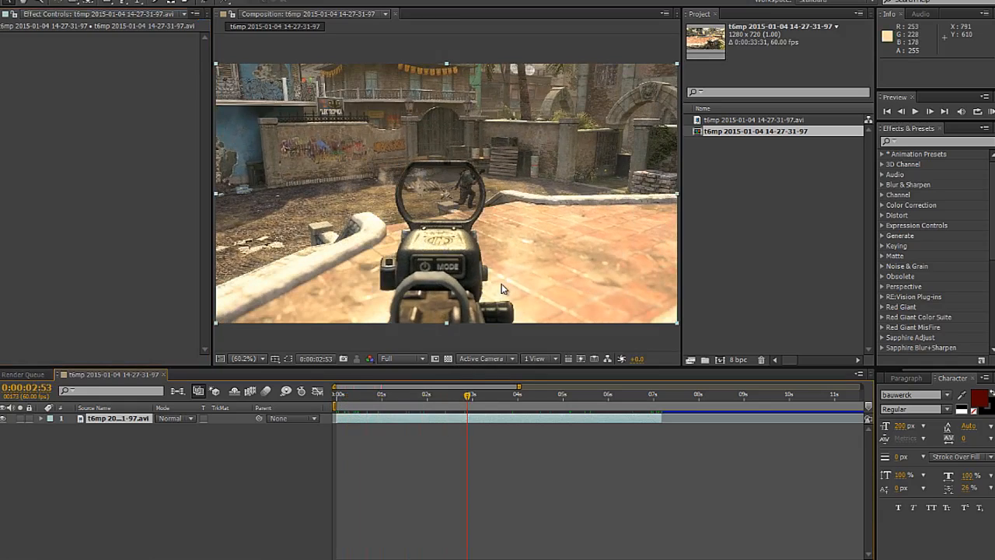
pyautogui.moveTo(468, 407); pyautogui.dragTo(502, 410)
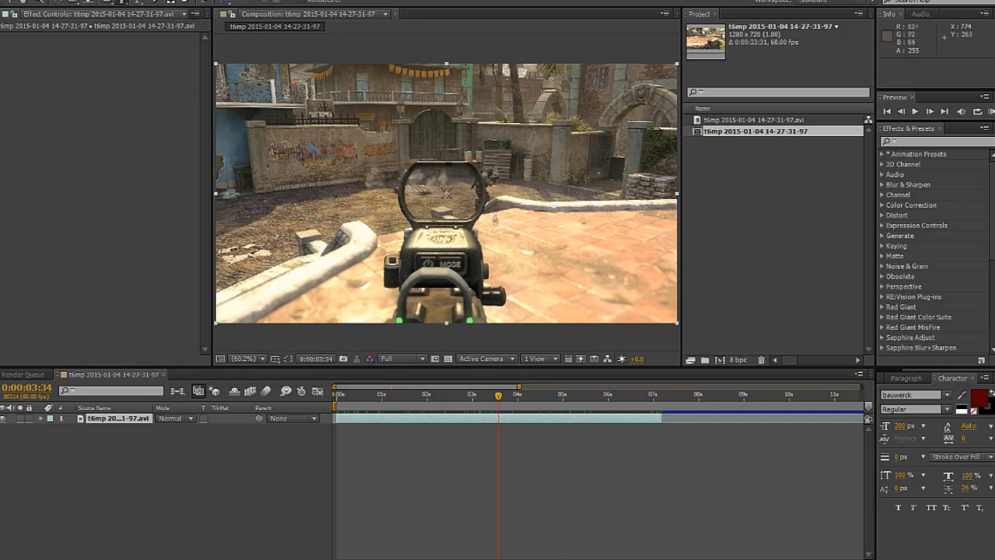
pyautogui.click(458, 405)
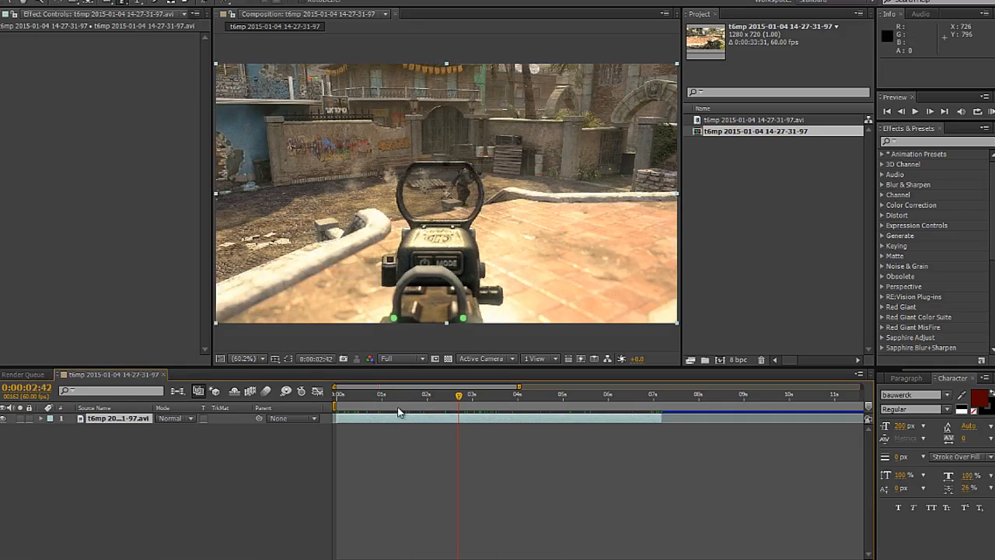
pyautogui.hotkey('ctrl', 'd')
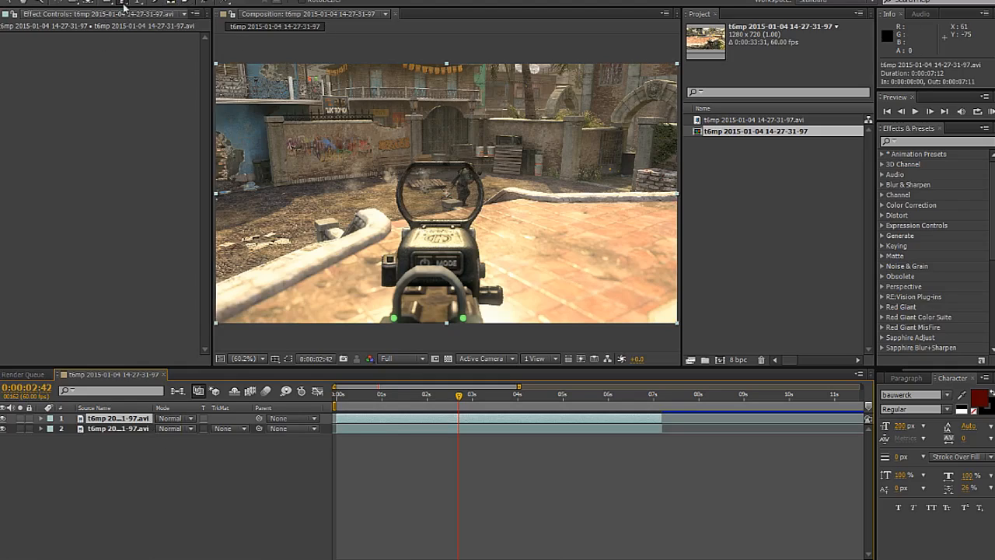
# Step: Start a Pen mask on the top copy, tracing the gun's right edge upward from just below the frame, skipping the side knobs
pyautogui.scroll(2, 500, 333)
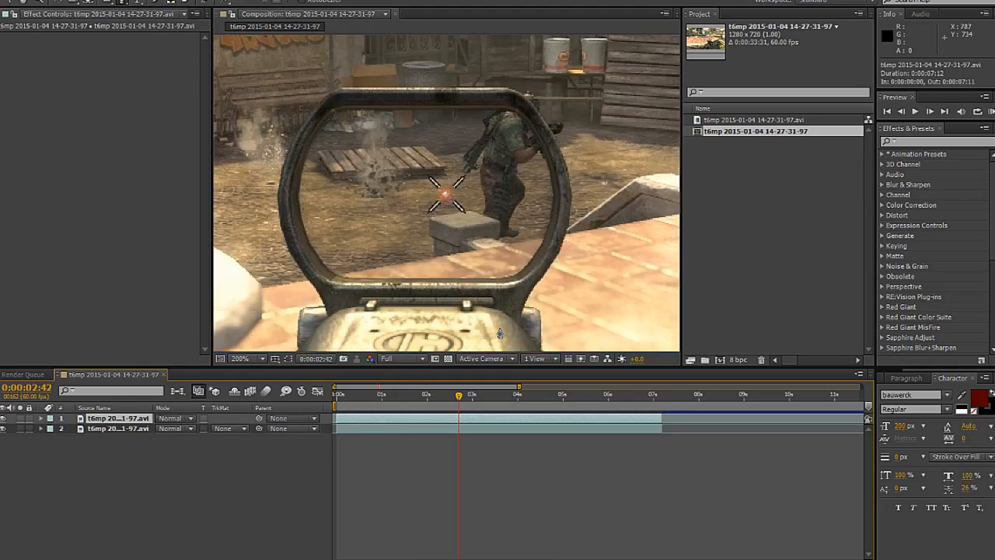
pyautogui.scroll(-5, 513, 338)
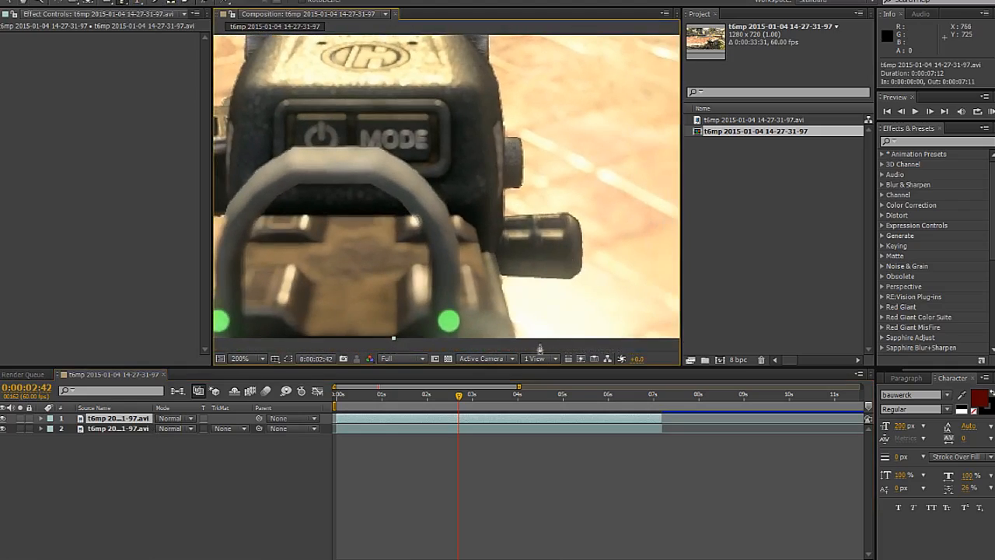
pyautogui.click(517, 345)
pyautogui.click(501, 272)
pyautogui.click(503, 235)
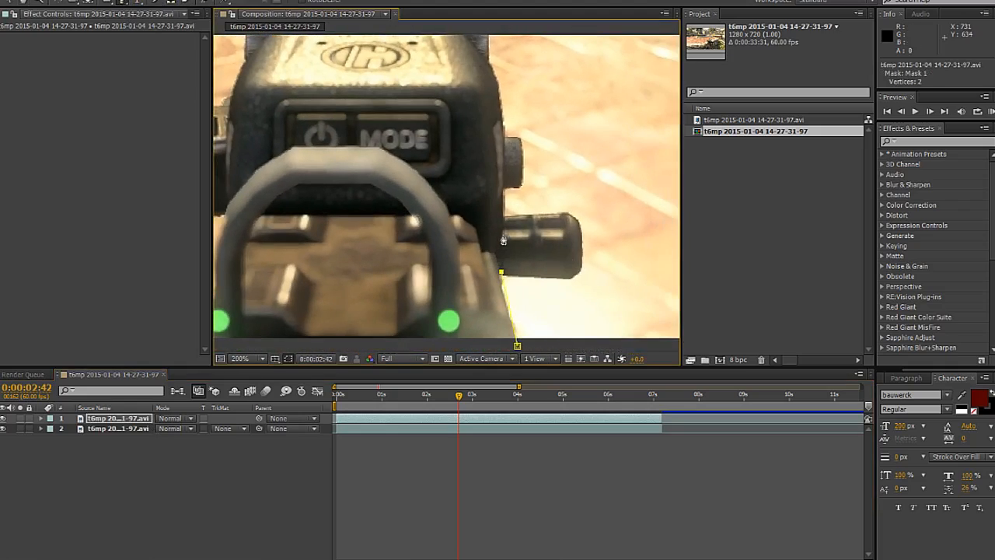
pyautogui.click(504, 189)
pyautogui.click(506, 132)
# Step: Continue the mask up the right side of the sight's body to the lower right of its lens ring
pyautogui.scroll(5, 505, 132)
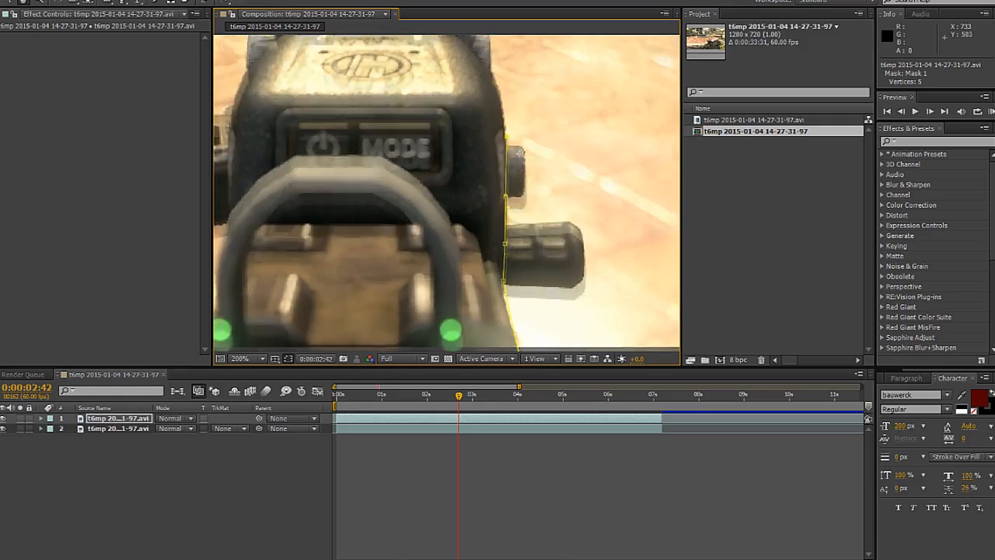
pyautogui.click(509, 204)
pyautogui.click(502, 166)
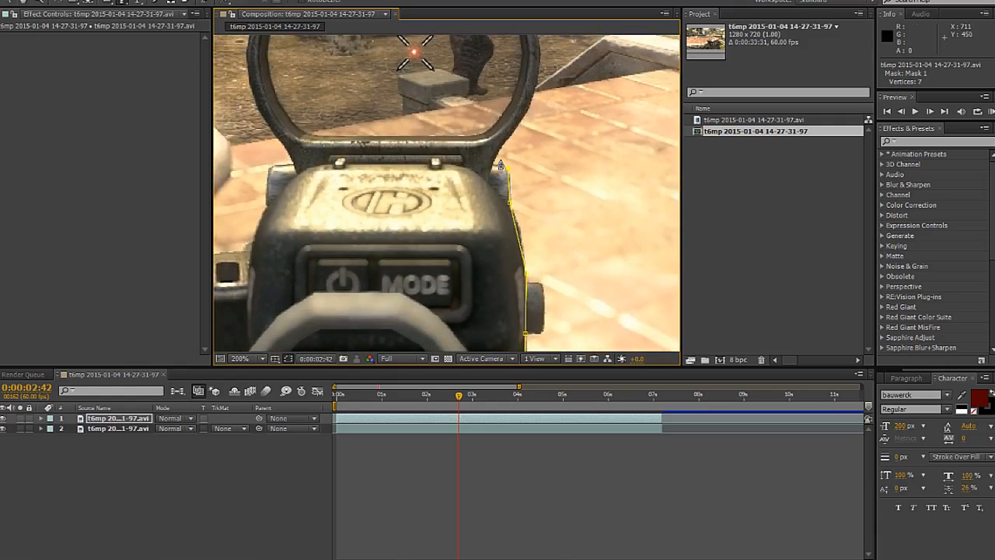
pyautogui.click(537, 99)
pyautogui.click(546, 65)
# Step: Trace the mask around the lens ring's right side and across its top edge to the upper-left corner
pyautogui.scroll(5, 546, 65)
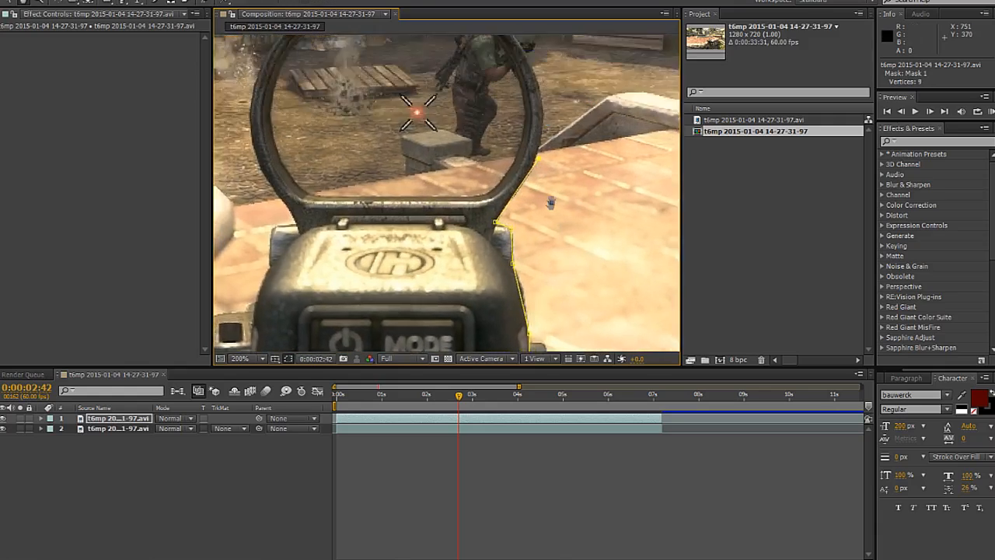
pyautogui.click(540, 165)
pyautogui.click(517, 121)
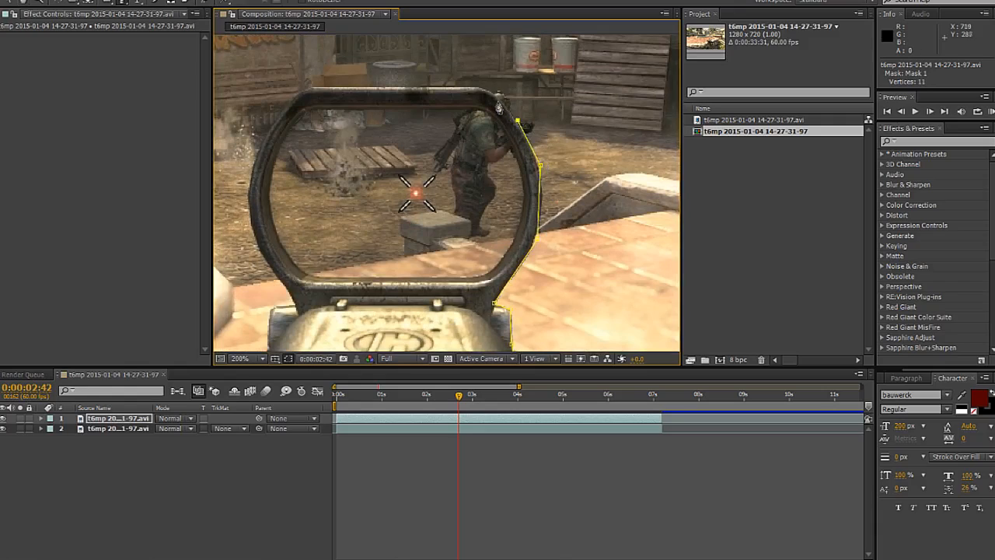
pyautogui.click(491, 92)
pyautogui.click(477, 86)
pyautogui.click(331, 92)
pyautogui.scroll(5, 330, 93)
pyautogui.moveTo(444, 196); pyautogui.dragTo(606, 200)
pyautogui.scroll(-1, 469, 244)
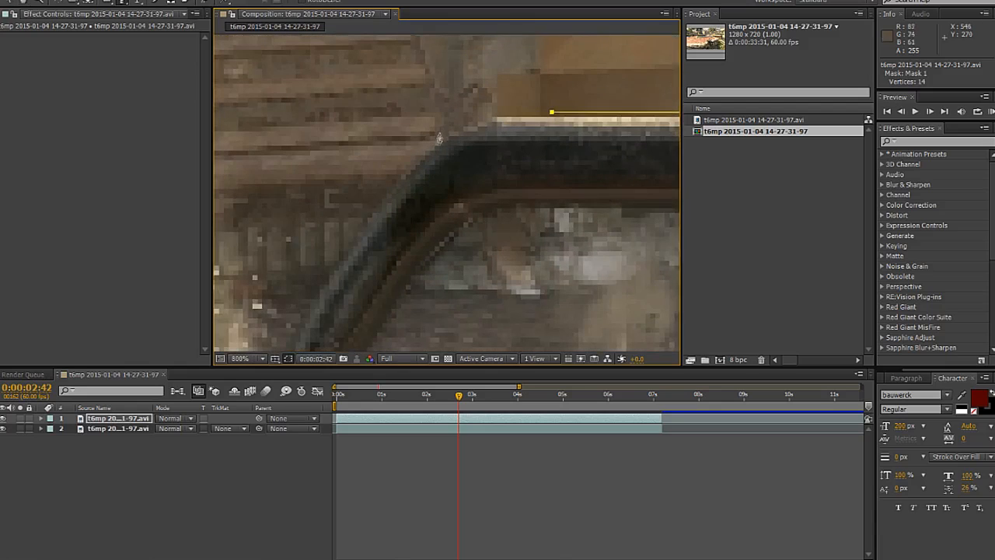
pyautogui.click(429, 158)
pyautogui.scroll(-6, 429, 157)
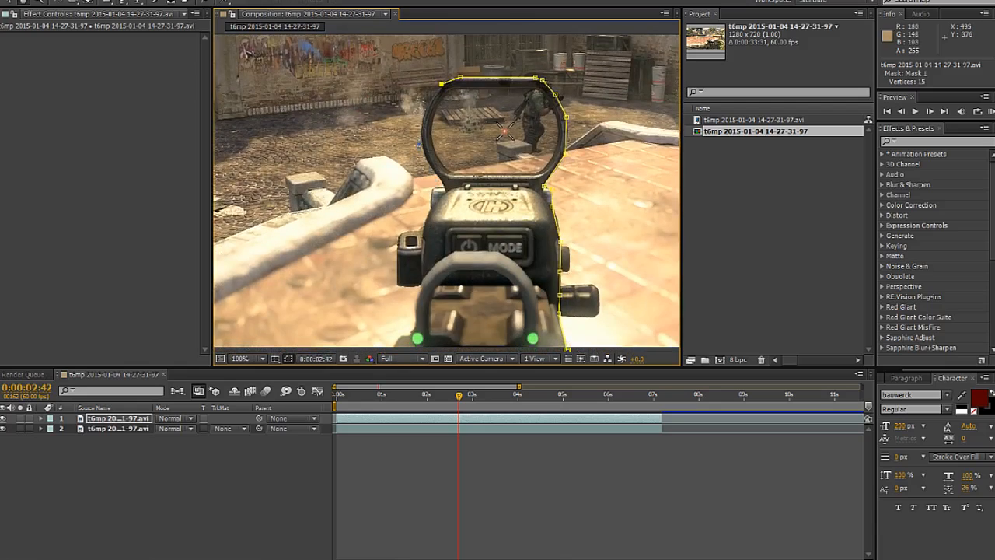
# Step: Trace the mask down the left side of the lens ring to where it meets the sight's body
pyautogui.scroll(1, 419, 144)
pyautogui.moveTo(466, 132); pyautogui.dragTo(460, 163)
pyautogui.click(453, 152)
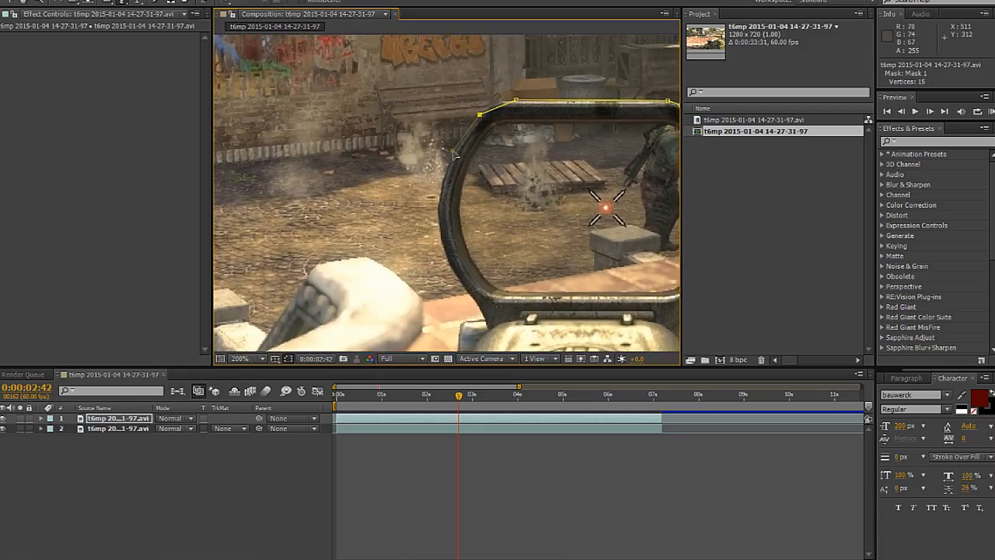
pyautogui.click(453, 151)
pyautogui.click(439, 206)
pyautogui.click(447, 257)
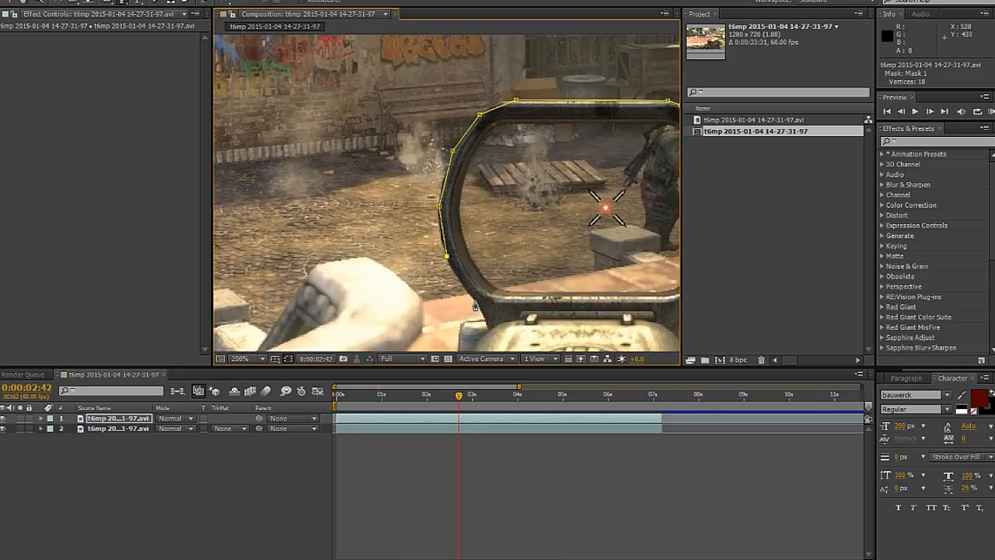
pyautogui.click(474, 296)
pyautogui.click(483, 318)
# Step: Continue the mask down the left side of the sight's body and around the black box protruding from it
pyautogui.scroll(-2, 472, 275)
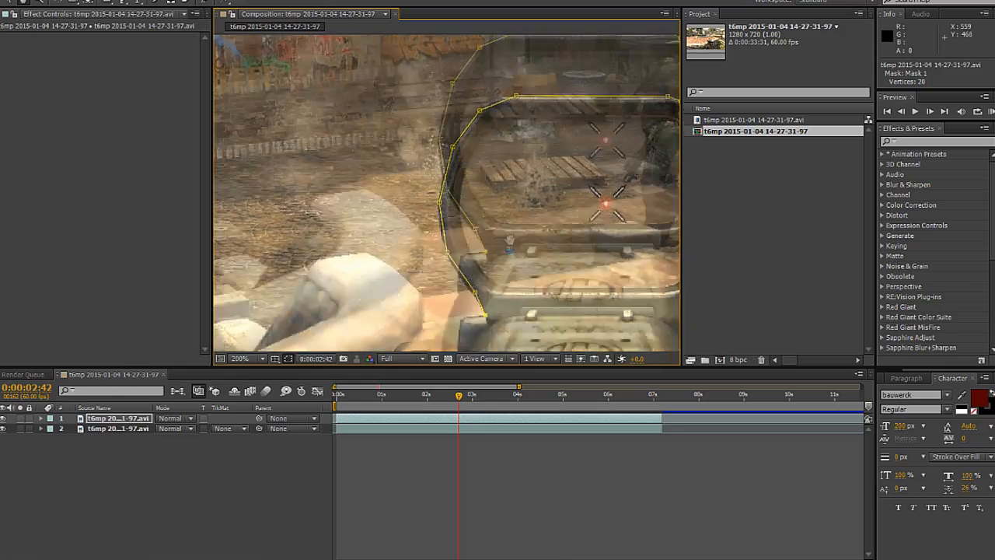
pyautogui.click(457, 263)
pyautogui.scroll(-2, 466, 249)
pyautogui.click(471, 234)
pyautogui.click(439, 221)
pyautogui.click(416, 271)
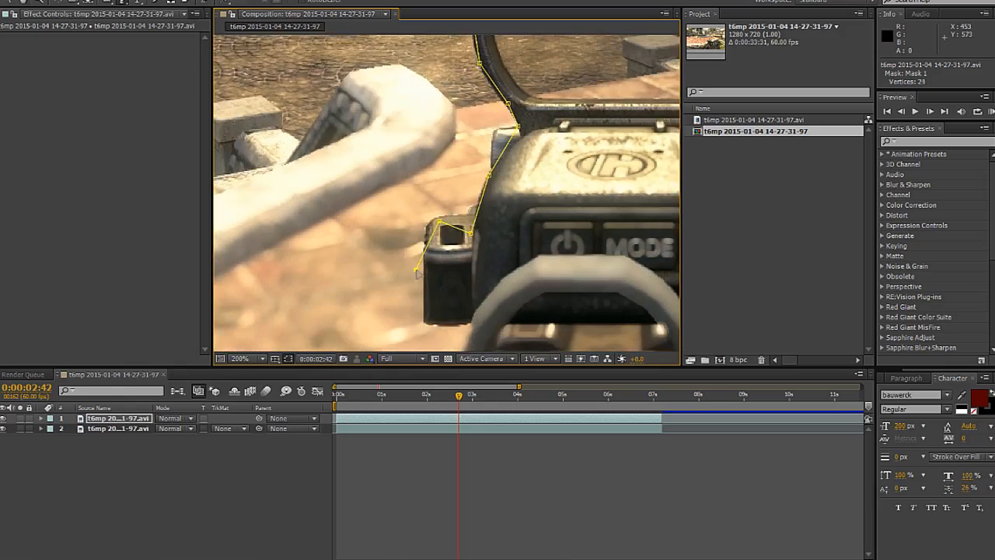
pyautogui.click(423, 322)
pyautogui.scroll(-3, 424, 322)
pyautogui.click(441, 188)
# Step: Extend the mask past the gun's lower left, loop it below the frame and close it at its starting point
pyautogui.moveTo(457, 253); pyautogui.dragTo(455, 147)
pyautogui.click(370, 260)
pyautogui.scroll(-1, 460, 261)
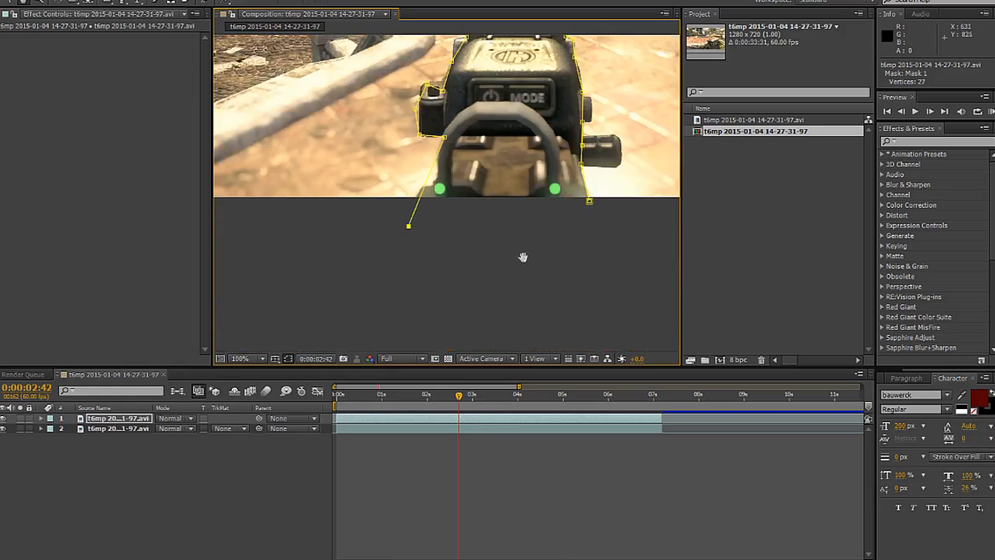
pyautogui.moveTo(522, 257); pyautogui.dragTo(468, 314)
pyautogui.click(469, 318)
pyautogui.click(530, 315)
pyautogui.click(532, 255)
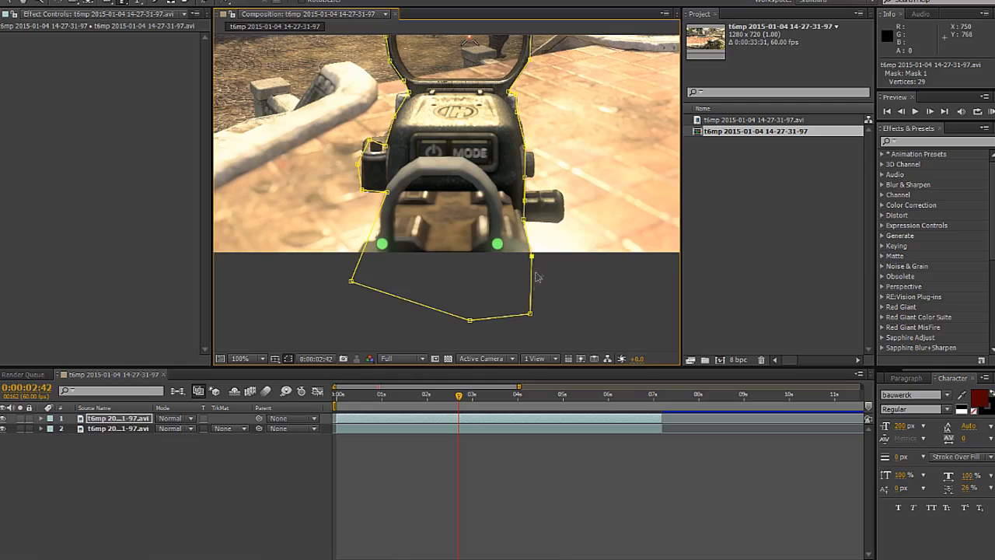
# Step: Fit the composition to the viewer and temporarily hide the bottom clip to inspect the gun cutout
pyautogui.press(',')
pyautogui.moveTo(500, 237); pyautogui.dragTo(496, 283)
pyautogui.click(245, 359)
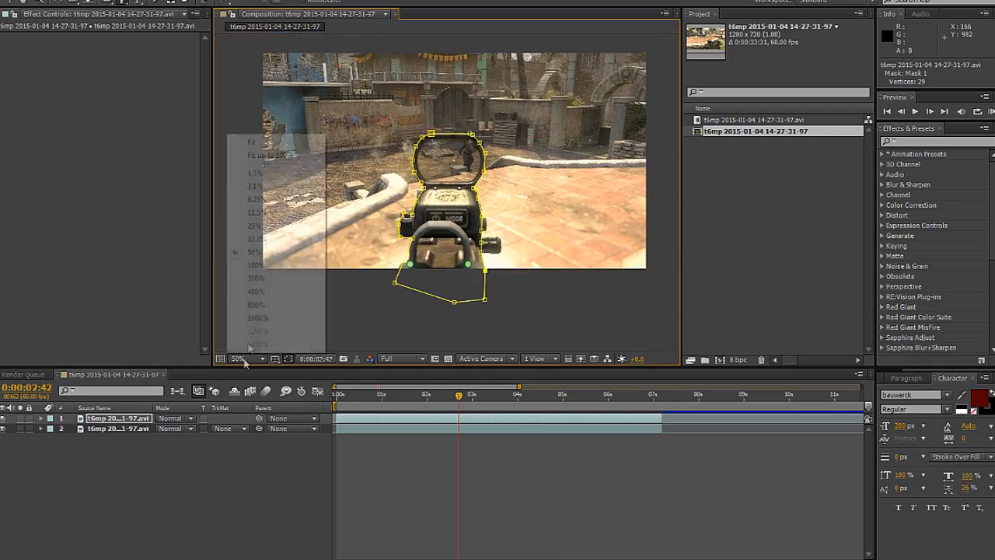
pyautogui.click(254, 154)
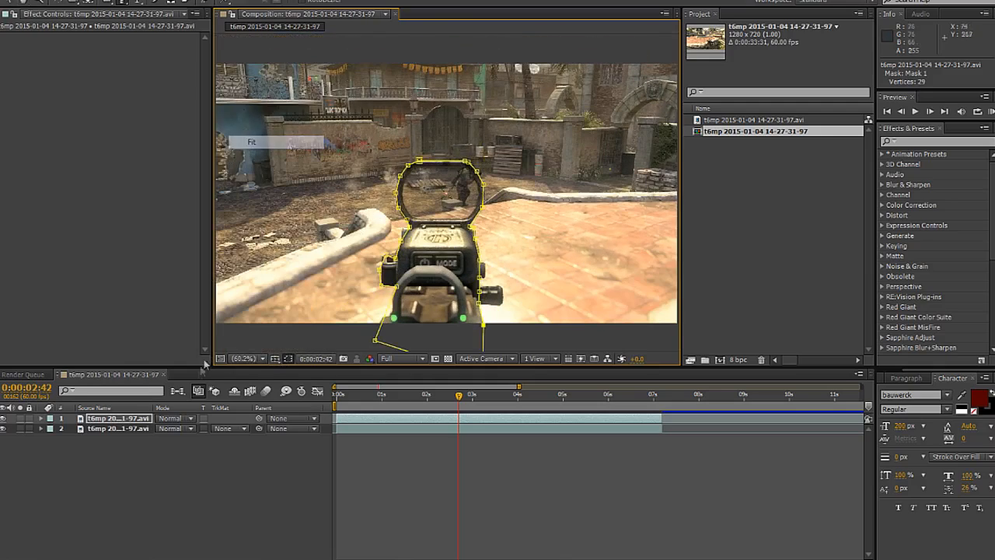
pyautogui.click(114, 428)
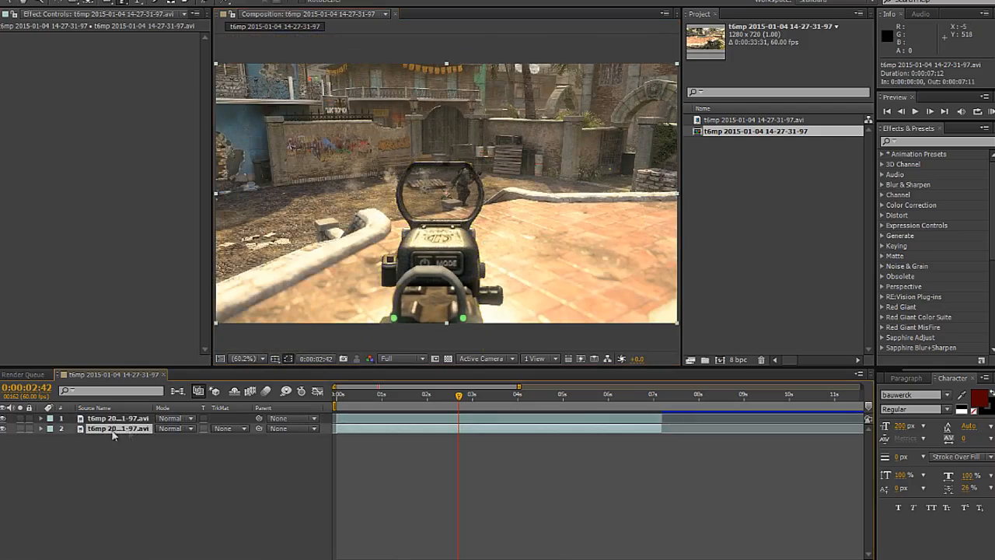
pyautogui.click(3, 429)
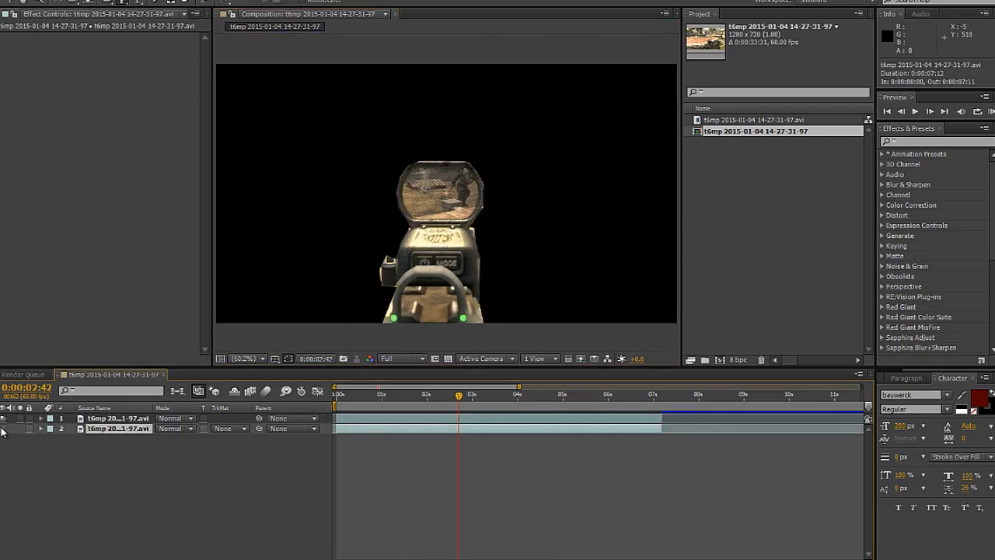
pyautogui.click(3, 428)
# Step: Reveal the properties of Mask 1 on the top clip and hide the bottom clip to isolate the gun
pyautogui.click(117, 418)
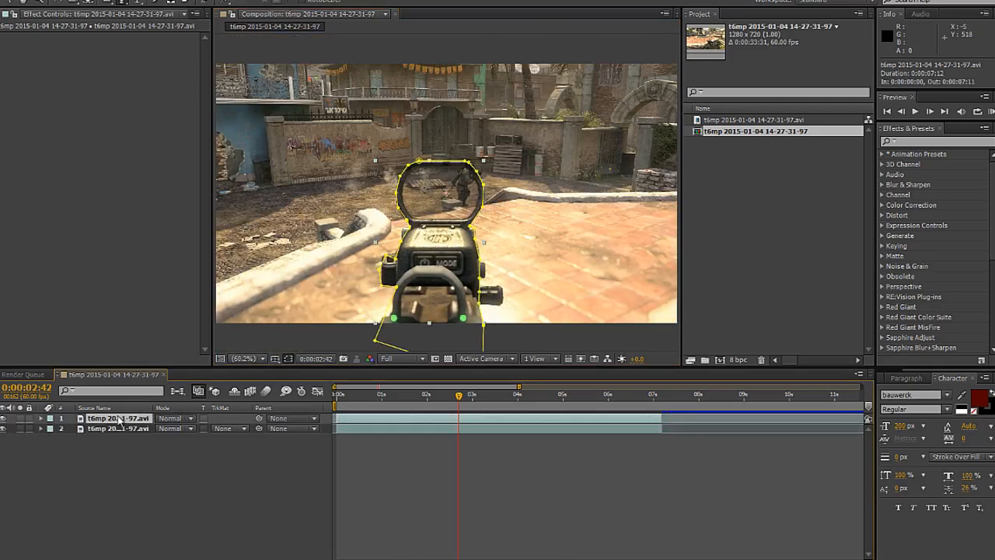
pyautogui.click(40, 418)
pyautogui.click(51, 428)
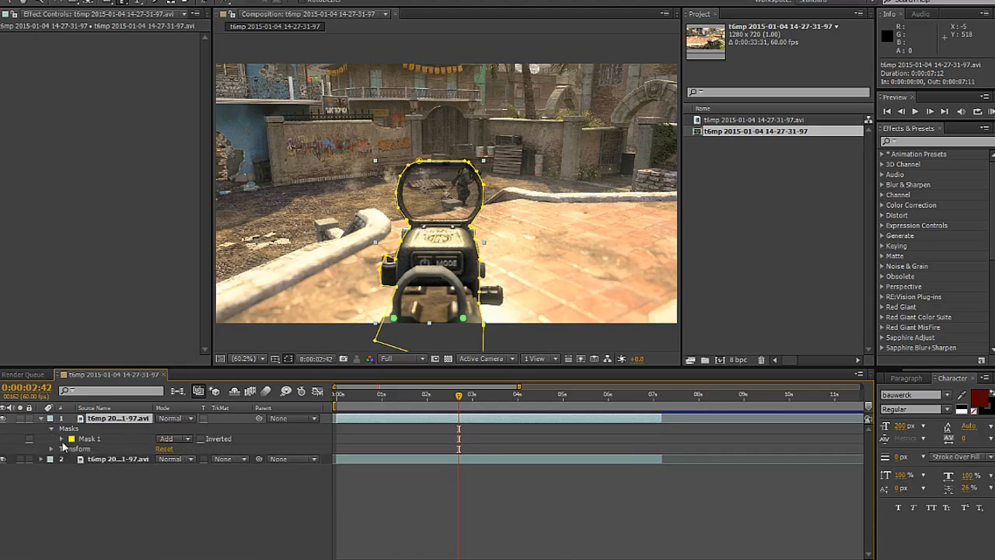
pyautogui.click(63, 438)
pyautogui.click(4, 500)
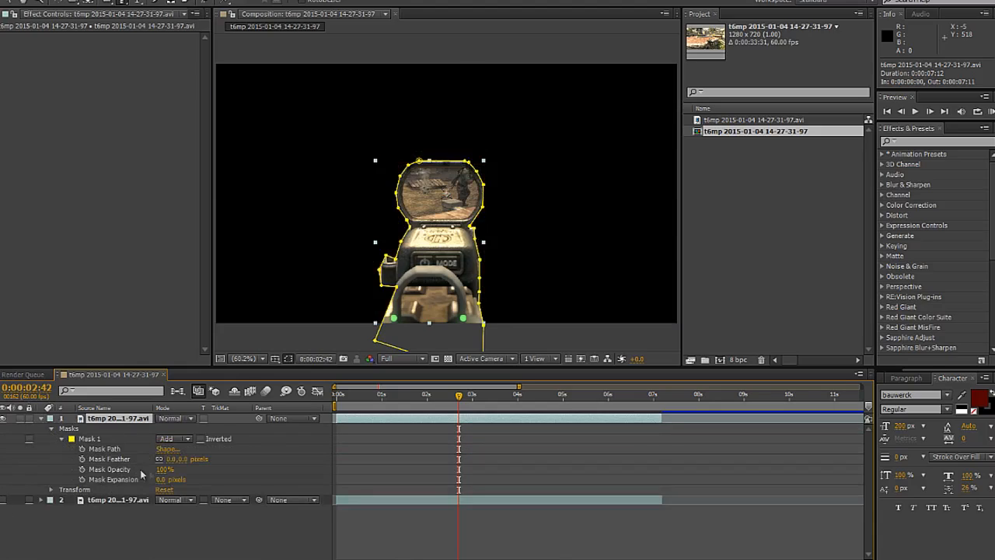
# Step: Try a Mask Feather of 50 pixels on the gun mask
pyautogui.click(171, 460)
pyautogui.write('50')
pyautogui.press('Return')
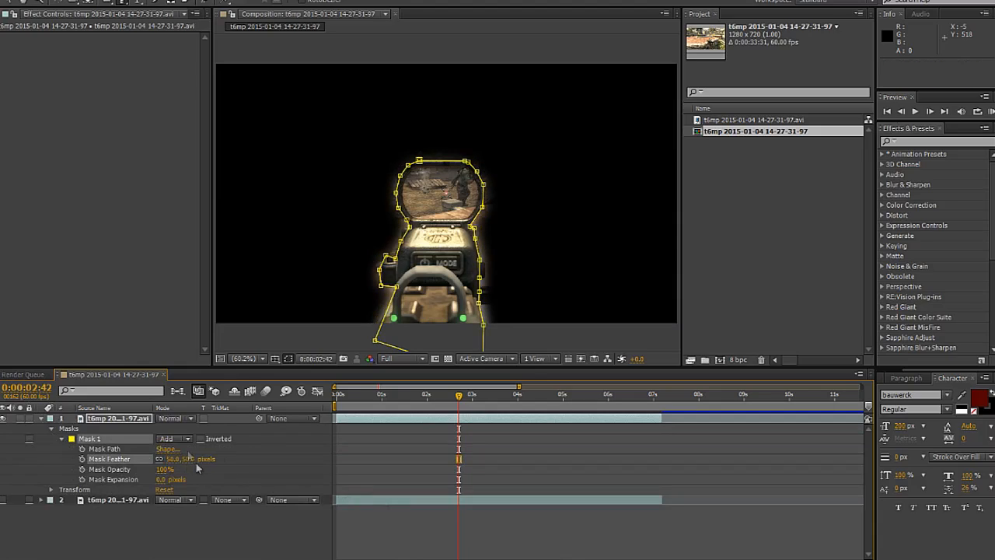
# Step: Set the gun mask's feather to 25 pixels and make the bottom clip visible again
pyautogui.click(173, 459)
pyautogui.write('25')
pyautogui.press('Return')
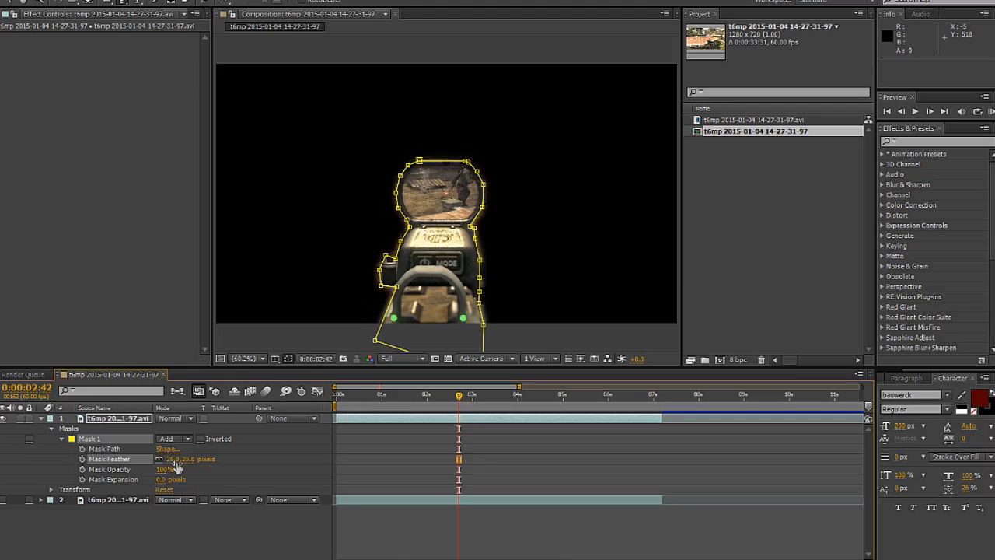
pyautogui.click(41, 419)
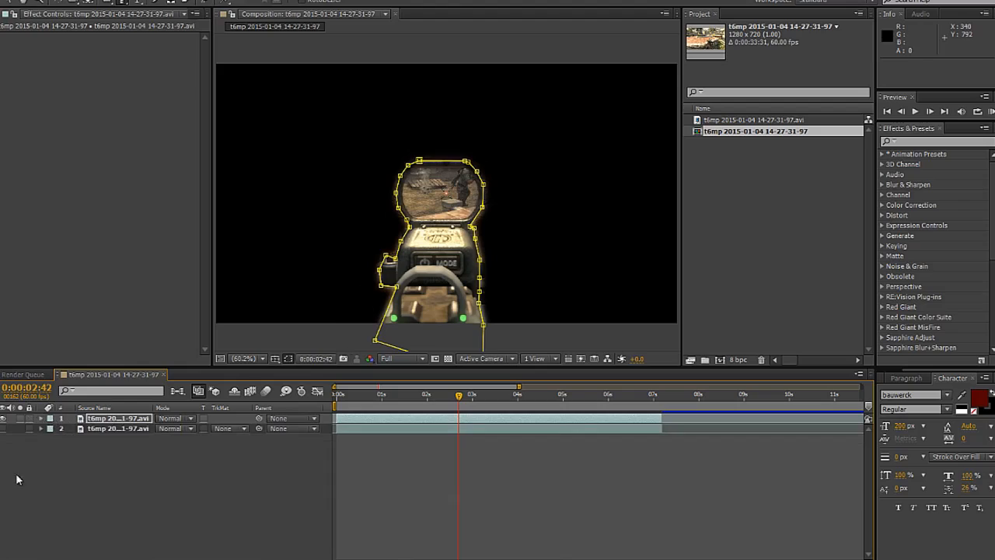
pyautogui.click(3, 428)
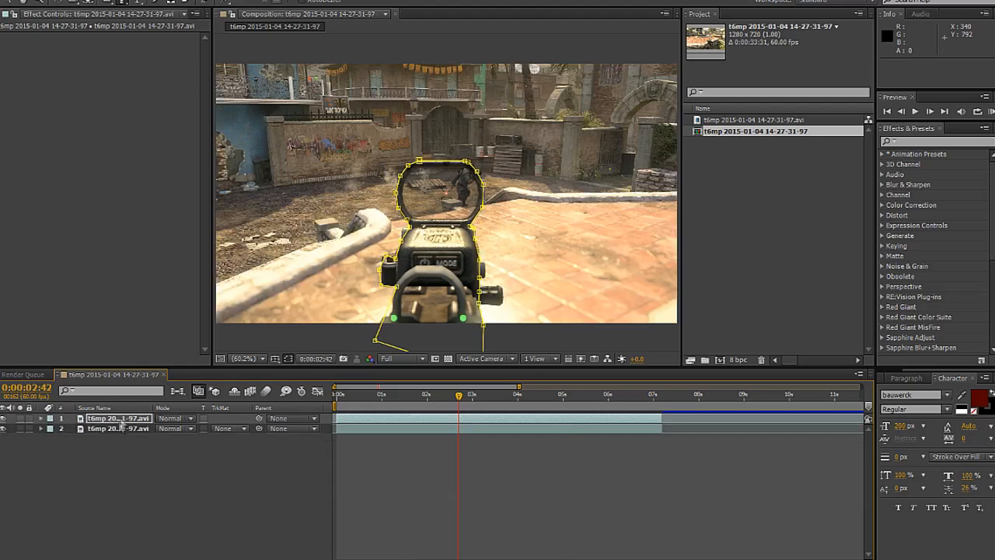
# Step: Apply the Sapphire S_DistortBlur effect to the masked top clip
pyautogui.click(122, 419)
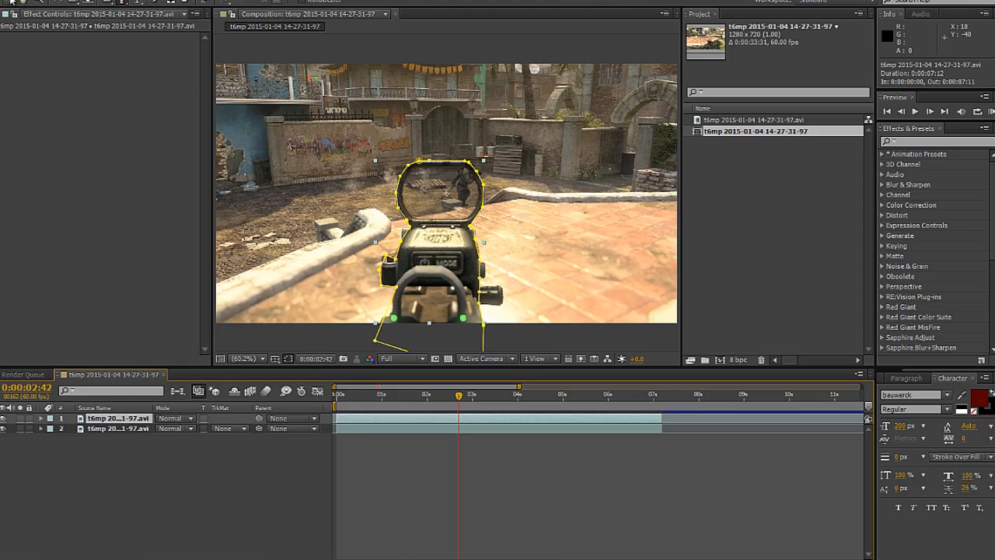
pyautogui.click(122, 0)
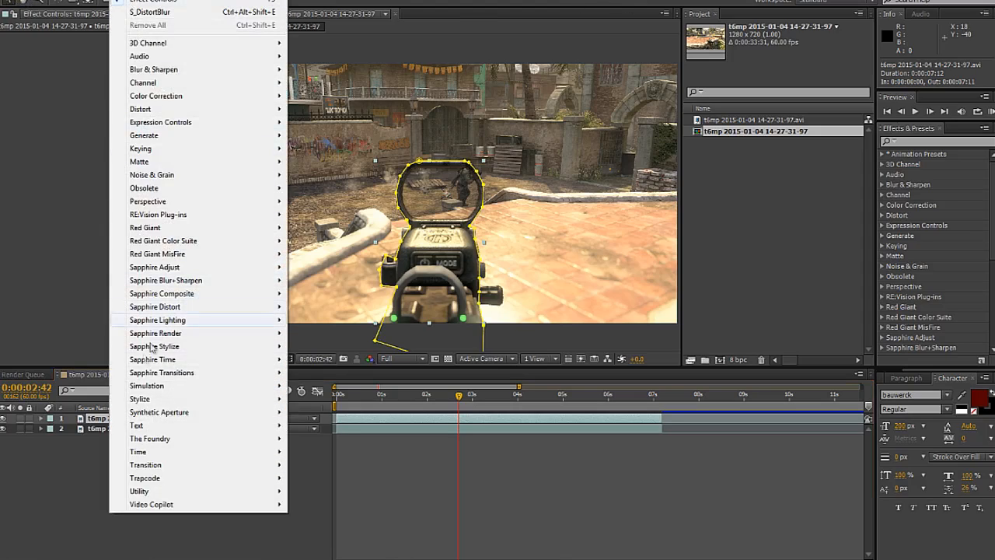
pyautogui.moveTo(147, 307)
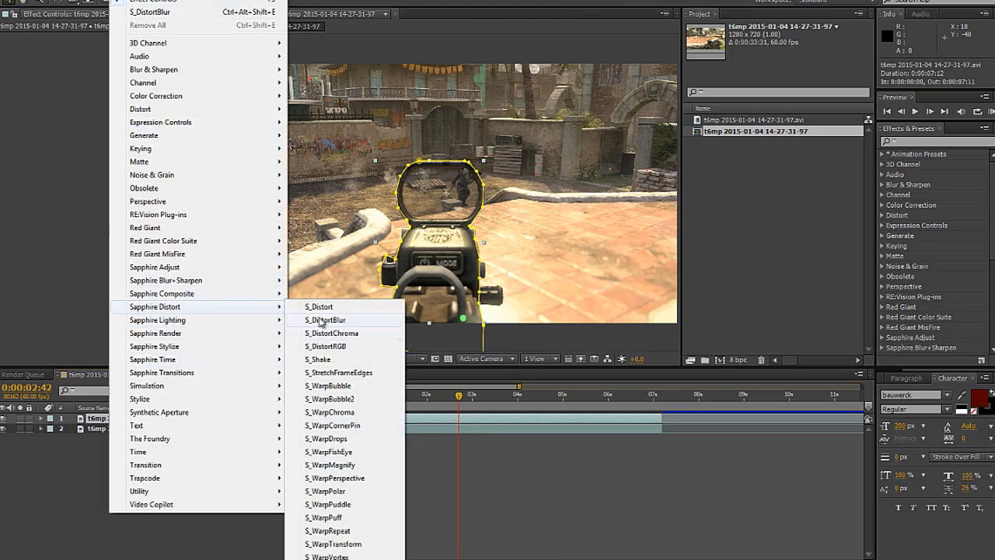
pyautogui.click(321, 320)
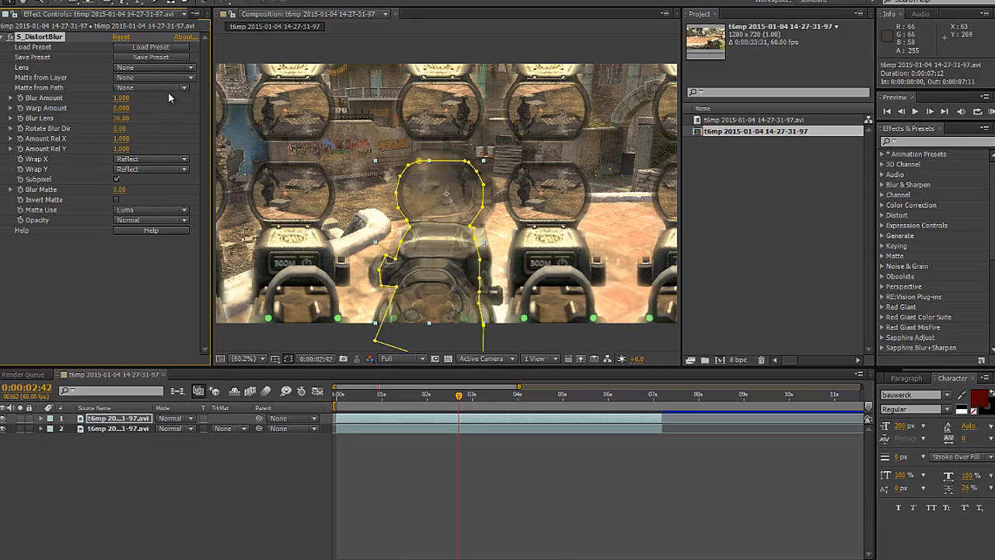
# Step: Set both Wrap X and Wrap Y of S_DistortBlur to No
pyautogui.click(135, 162)
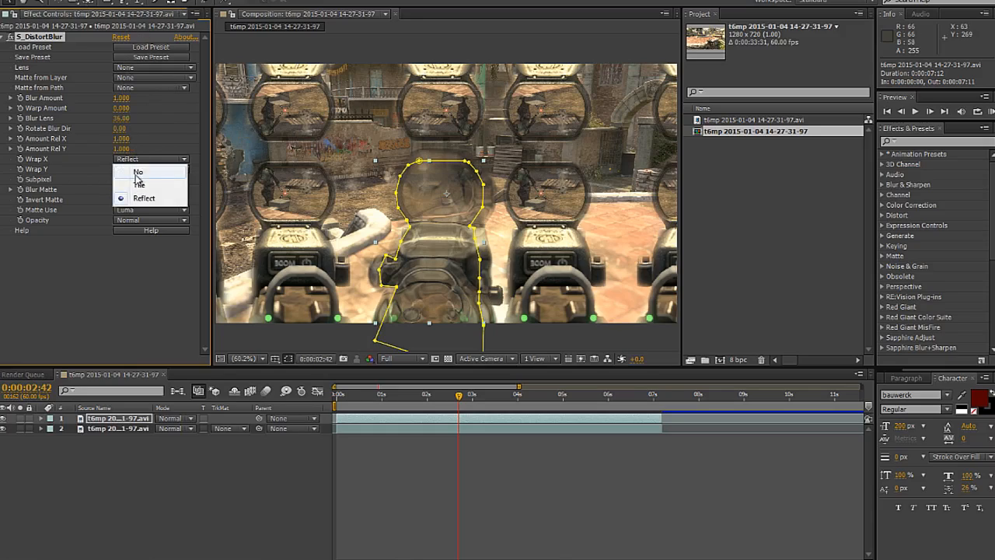
pyautogui.click(137, 171)
pyautogui.click(137, 169)
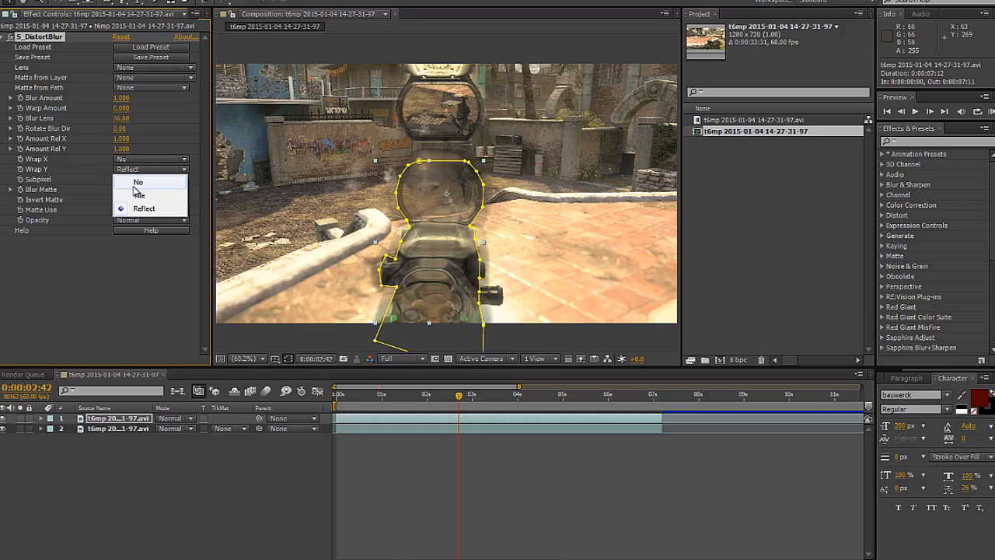
pyautogui.click(138, 182)
# Step: Try S_DistortBlur Warp Amount values of 3, 2 and 1.756 on the gun
pyautogui.click(121, 108)
pyautogui.write('3')
pyautogui.press('Return')
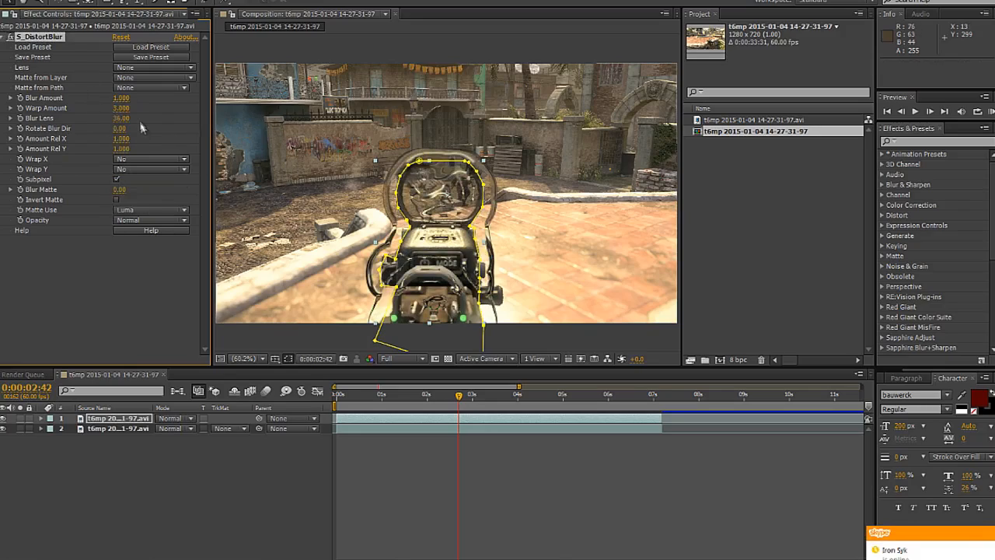
pyautogui.click(120, 108)
pyautogui.write('2')
pyautogui.press('Return')
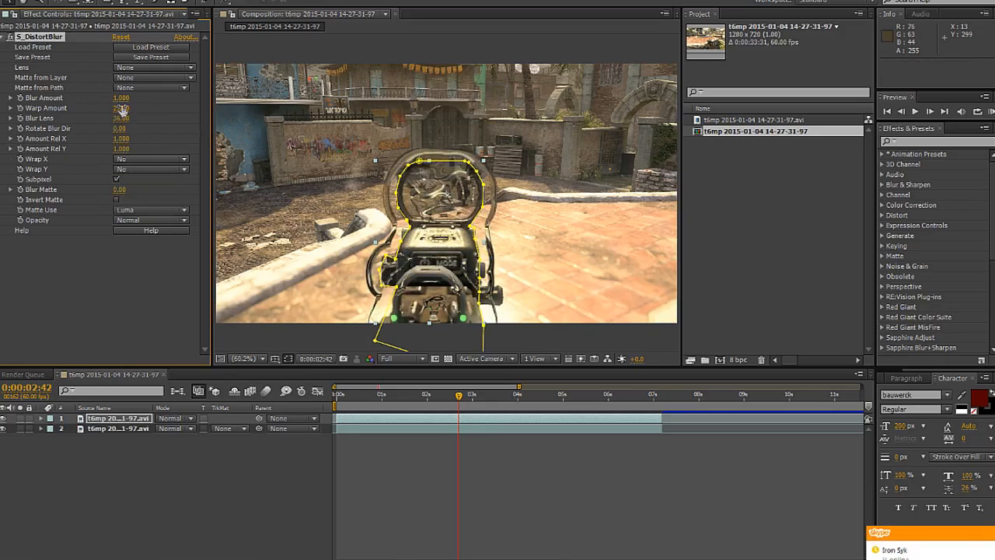
pyautogui.click(121, 118)
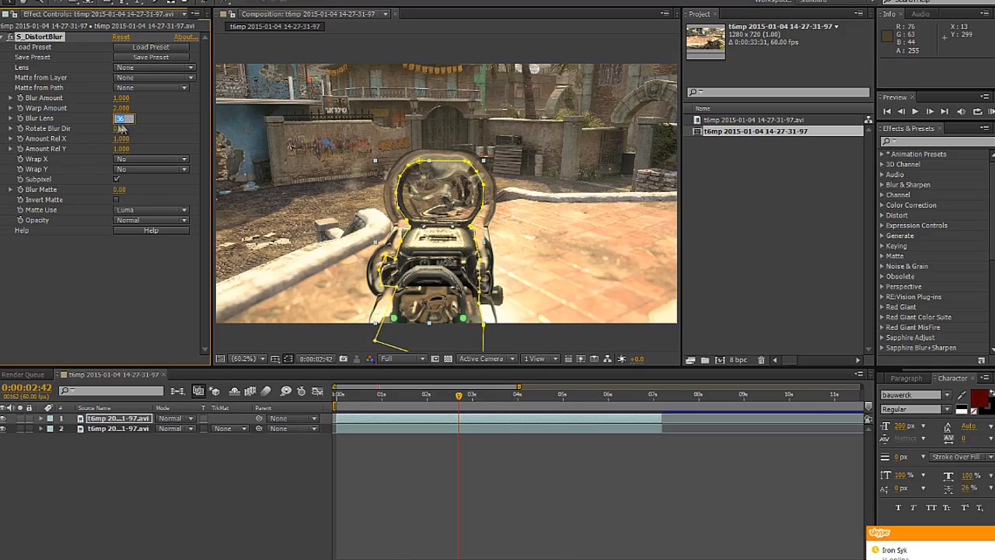
pyautogui.click(120, 108)
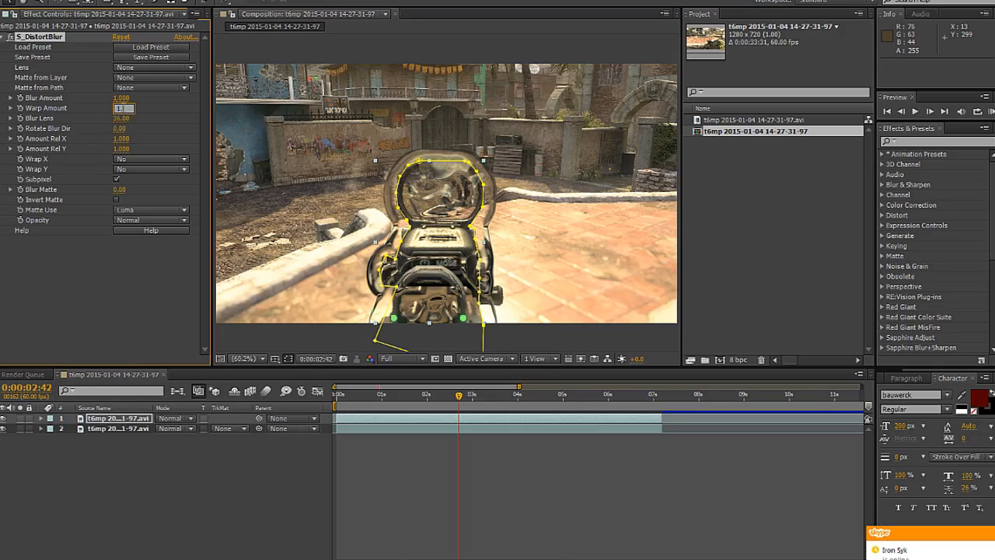
pyautogui.press('Return')
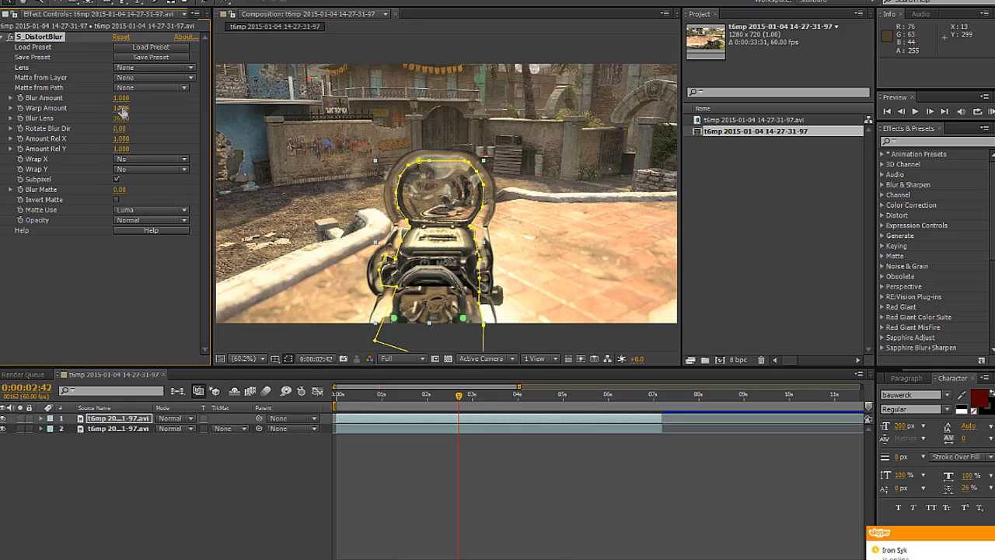
# Step: Experiment with higher Blur Amount values, including 3, and settle on 1.04
pyautogui.click(122, 98)
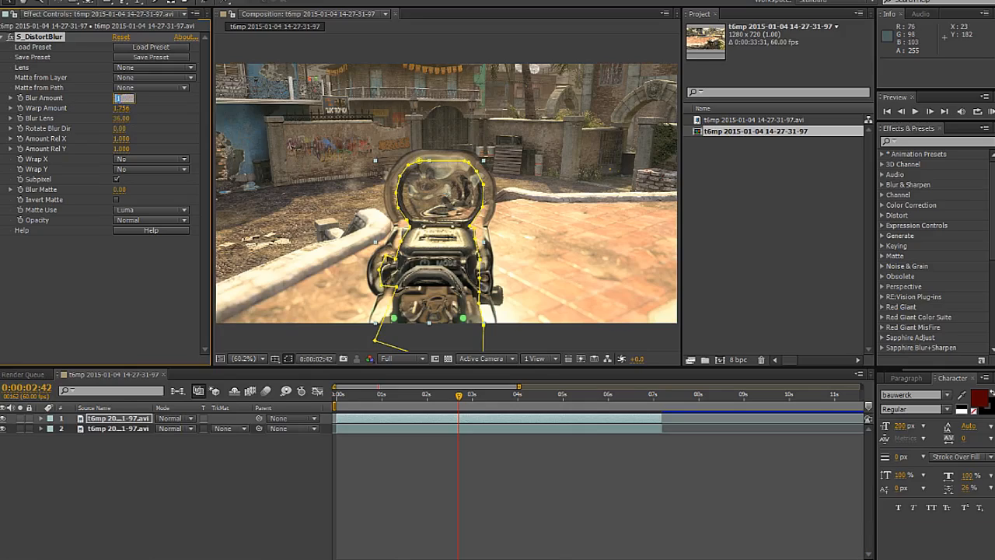
pyautogui.press('Return')
pyautogui.click(122, 98)
pyautogui.write('4')
pyautogui.press('Return')
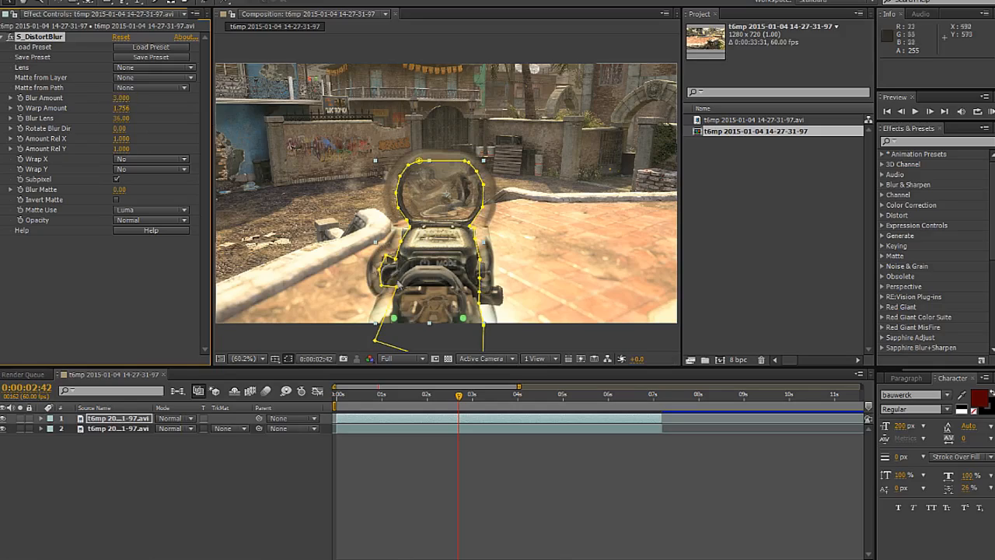
pyautogui.moveTo(115, 99); pyautogui.dragTo(34, 135)
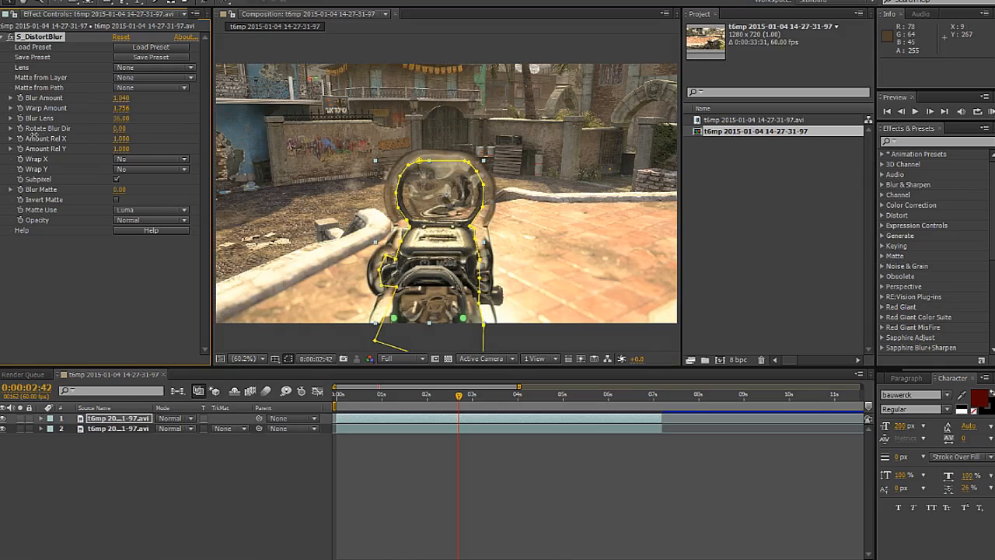
# Step: Scrub through the timeline to review the distorted gun in motion, stopping at 0:00:03:54
pyautogui.click(356, 398)
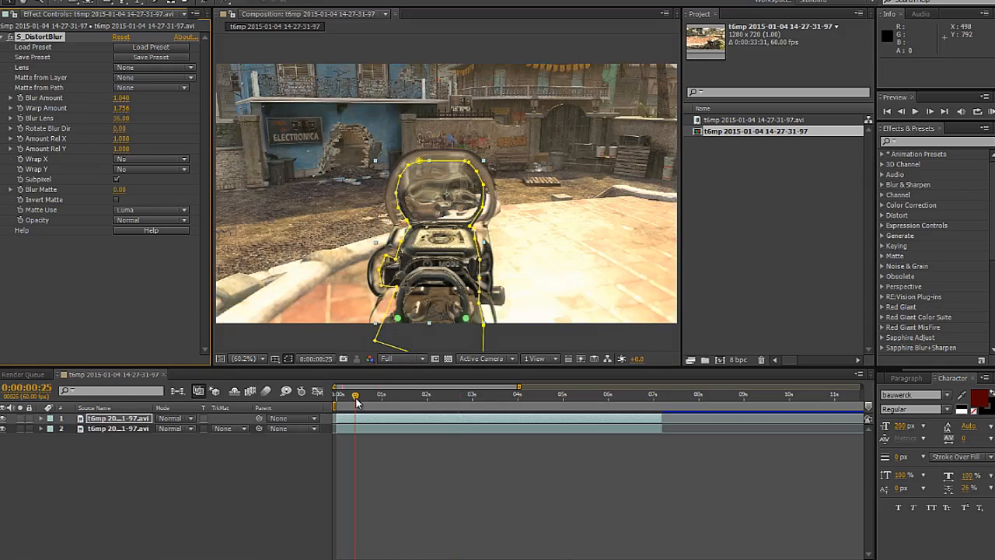
pyautogui.moveTo(360, 402); pyautogui.dragTo(484, 394)
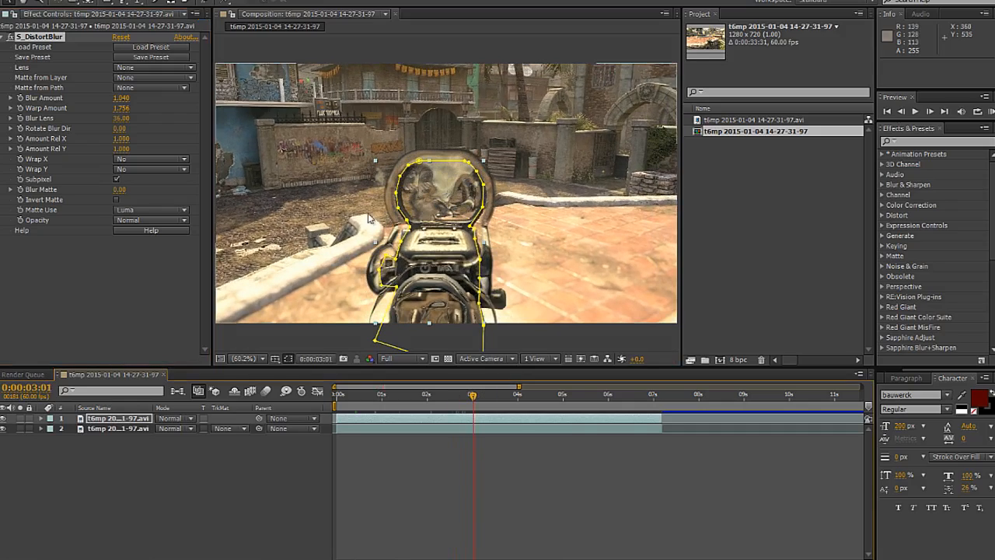
pyautogui.click(134, 429)
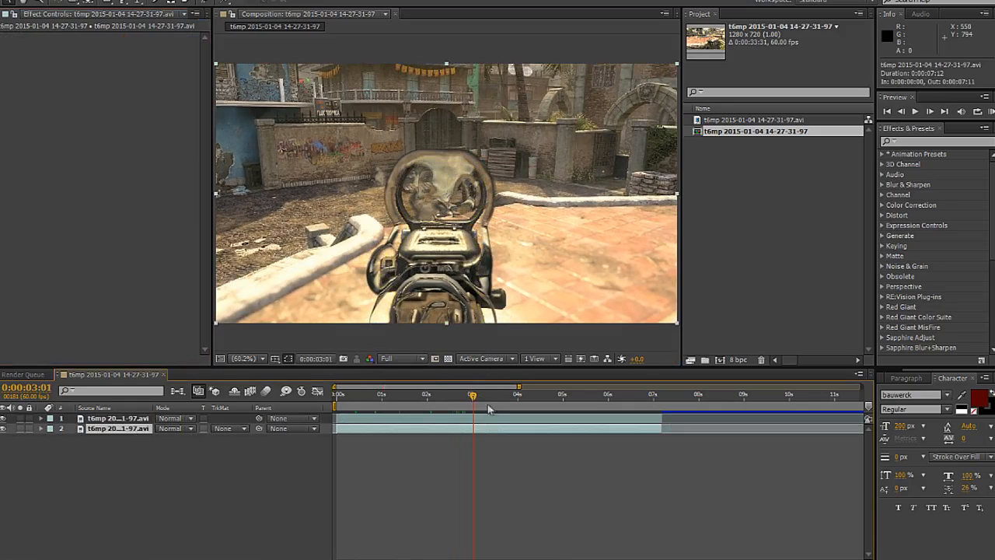
pyautogui.moveTo(489, 409); pyautogui.dragTo(514, 404)
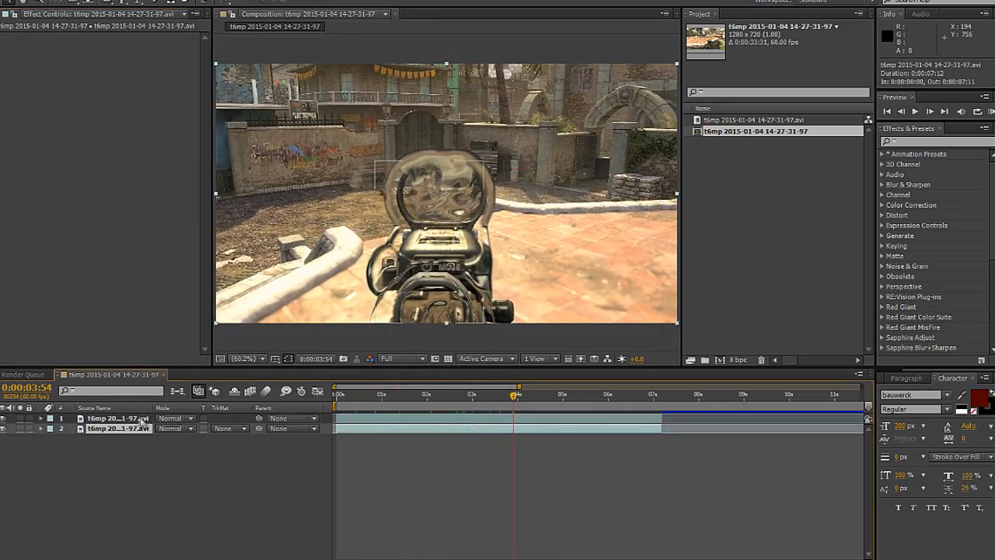
# Step: Try Warp Amount values of 5 and 1 on the top clip's distortion
pyautogui.click(117, 418)
pyautogui.click(124, 108)
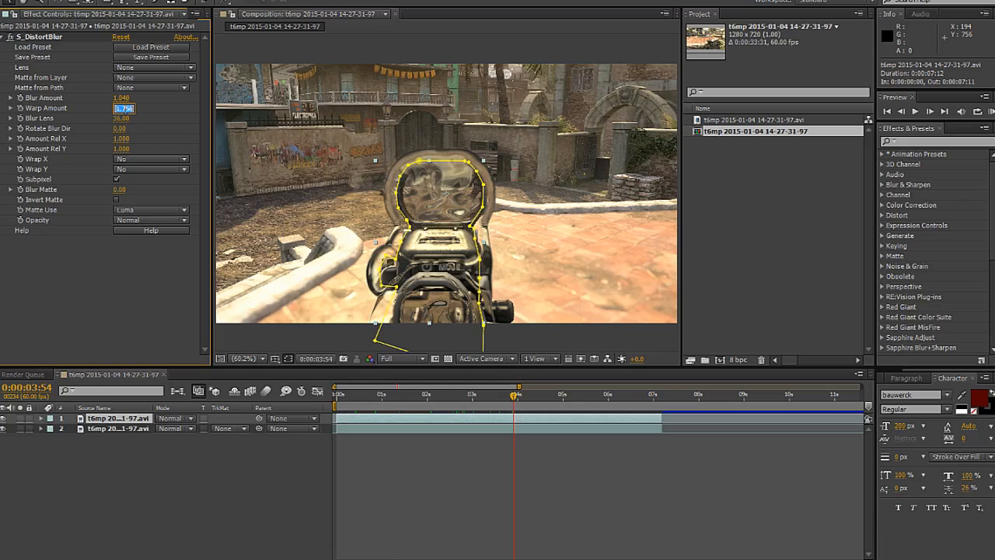
pyautogui.write('5')
pyautogui.press('Return')
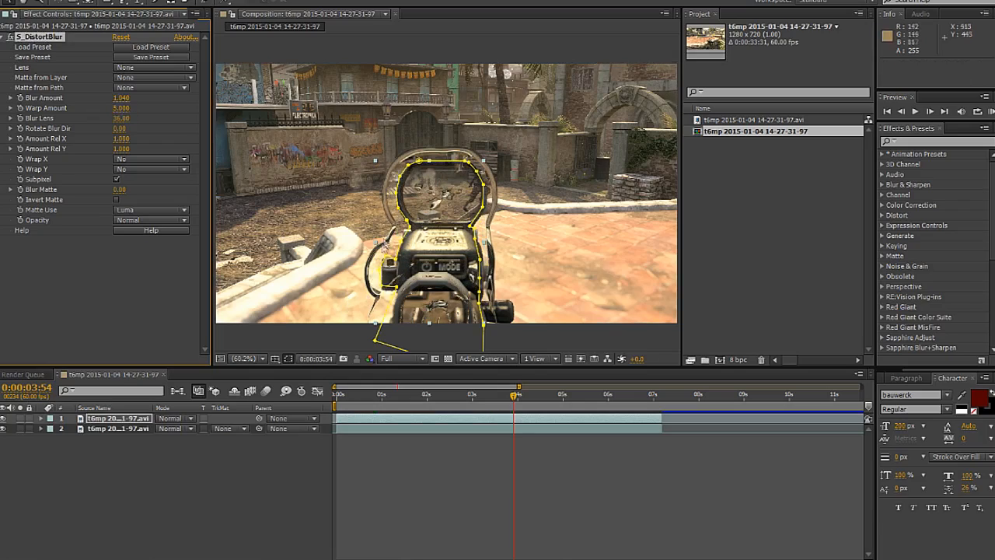
pyautogui.click(118, 109)
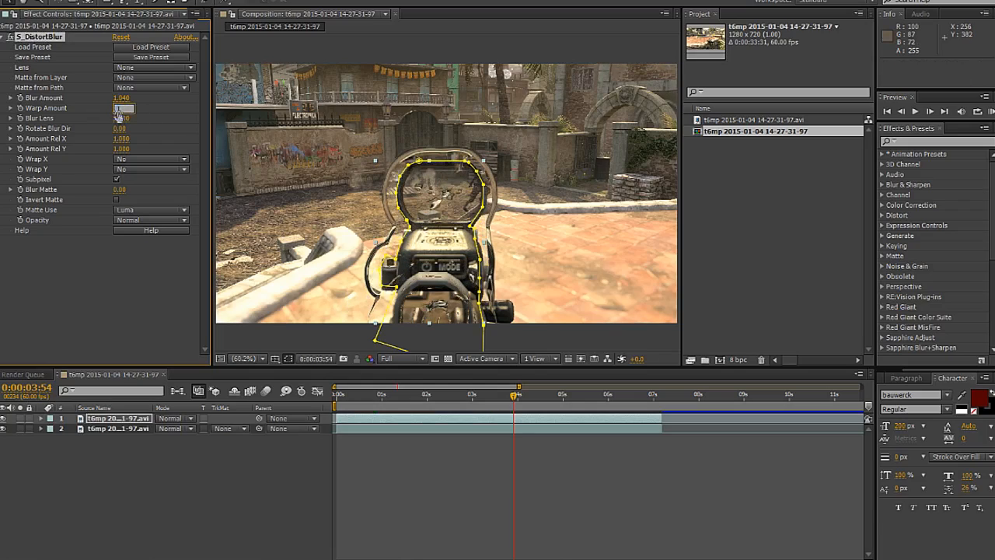
pyautogui.write('1')
pyautogui.press('Return')
# Step: Set the Warp Amount of S_DistortBlur on the top clip to 1.5
pyautogui.click(118, 109)
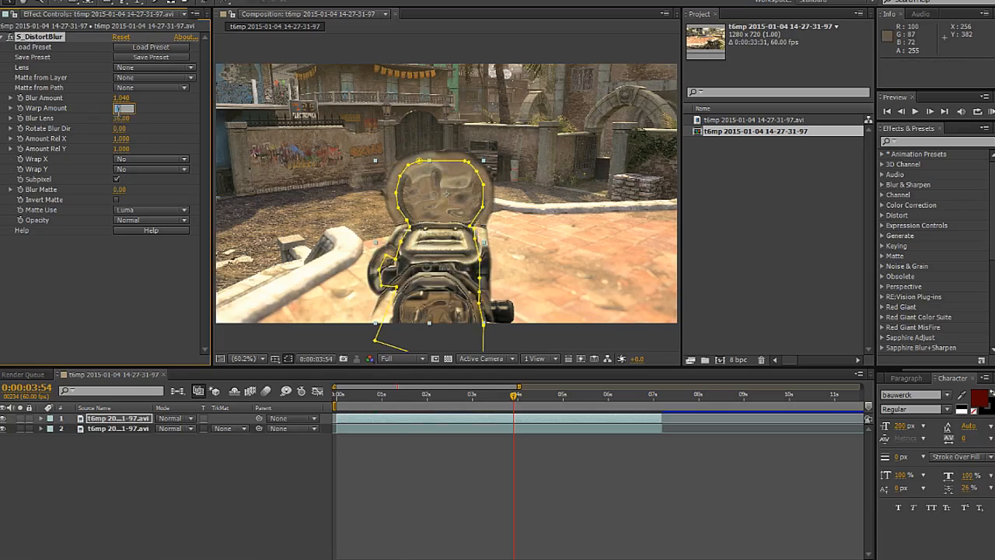
pyautogui.write('1.5')
pyautogui.press('Return')
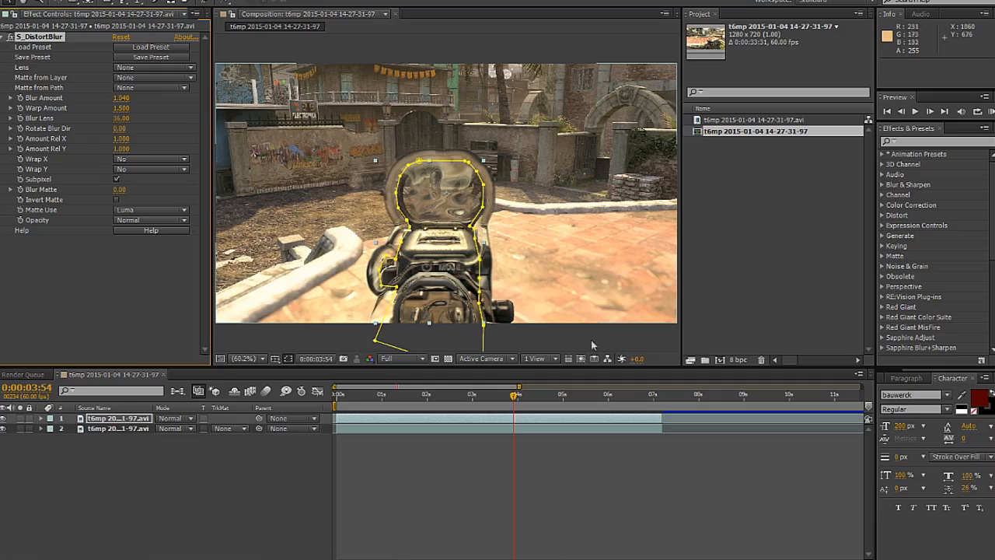
# Step: Scrub through the later part of the clip, past 0:00:06:04, to review the distorted gun in motion
pyautogui.click(556, 395)
pyautogui.moveTo(581, 397); pyautogui.dragTo(611, 398)
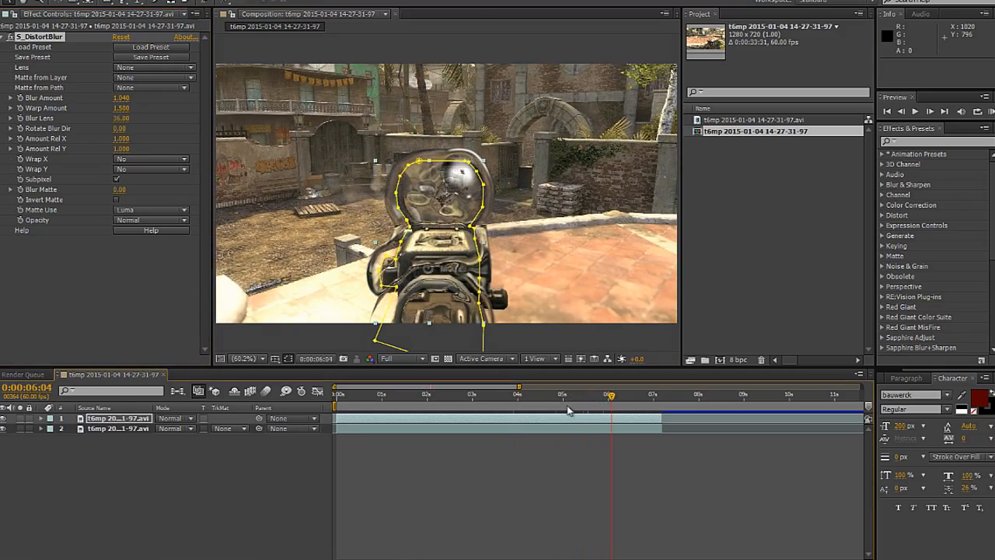
pyautogui.click(635, 395)
# Step: Keyframe the top clip's Opacity at 0% at the start of the timeline, 0:00:00:00
pyautogui.click(342, 398)
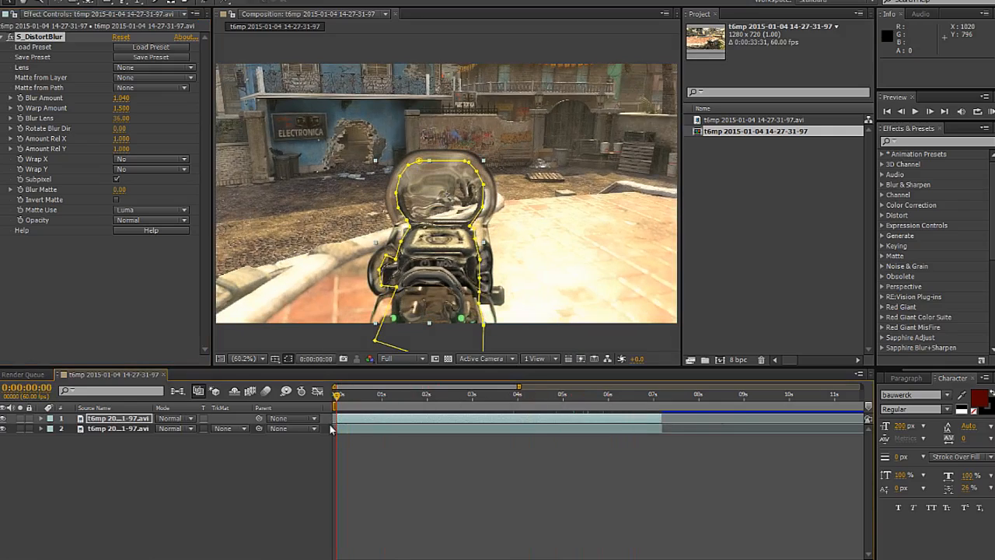
pyautogui.doubleClick(143, 420)
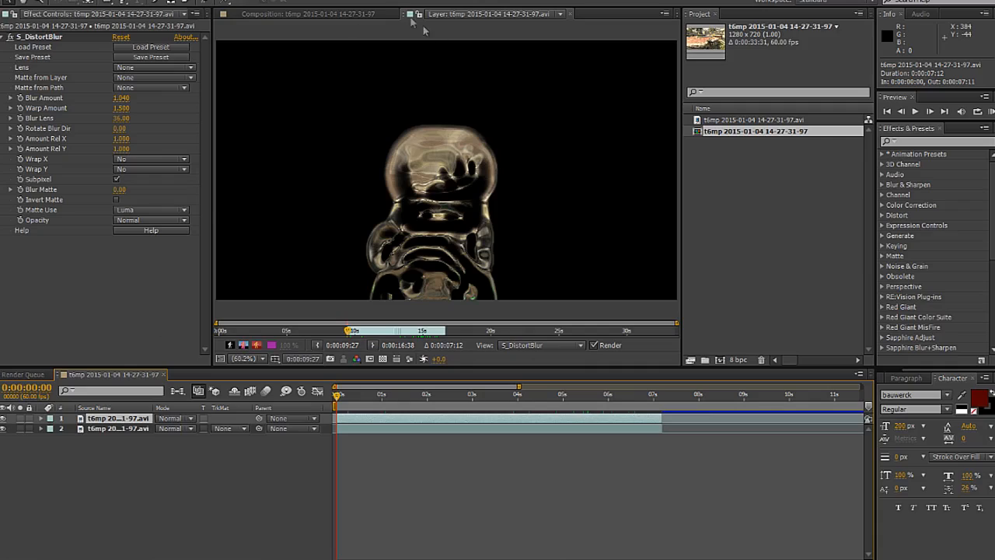
pyautogui.click(568, 13)
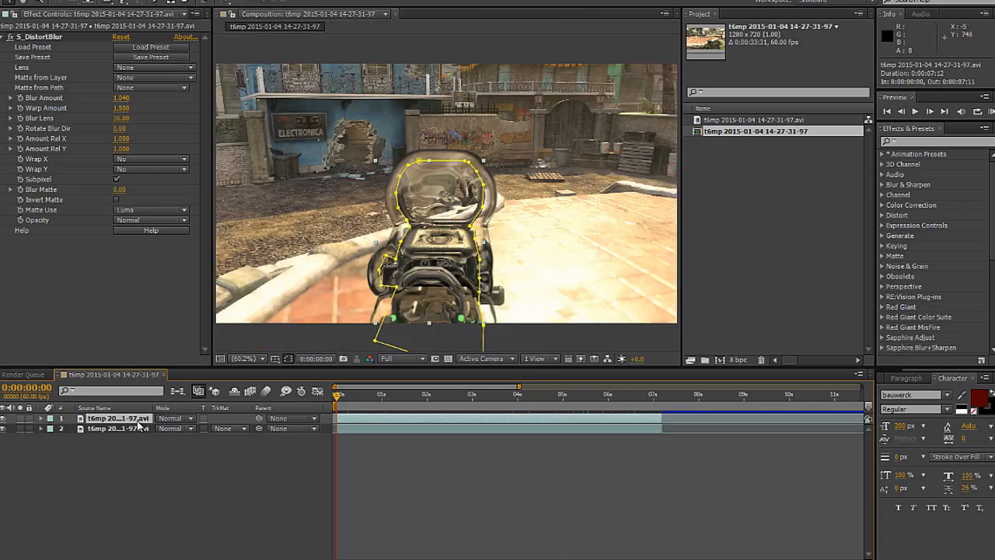
pyautogui.press('t')
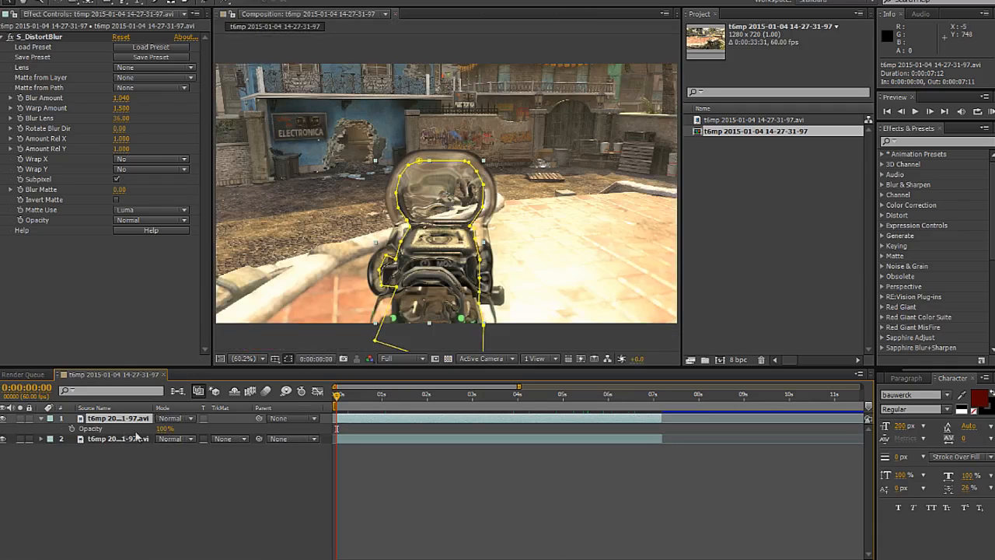
pyautogui.click(71, 428)
pyautogui.click(165, 428)
pyautogui.write('0')
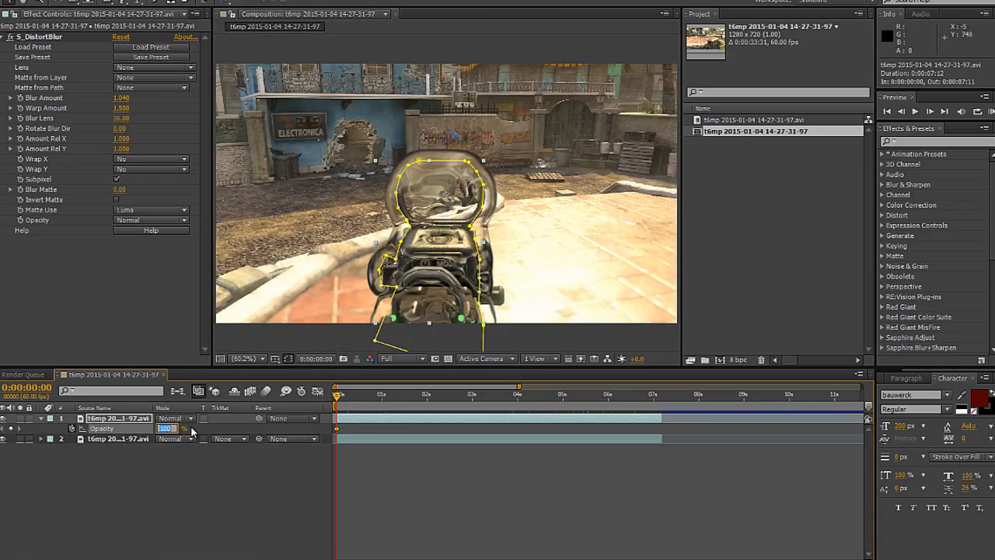
pyautogui.press('Return')
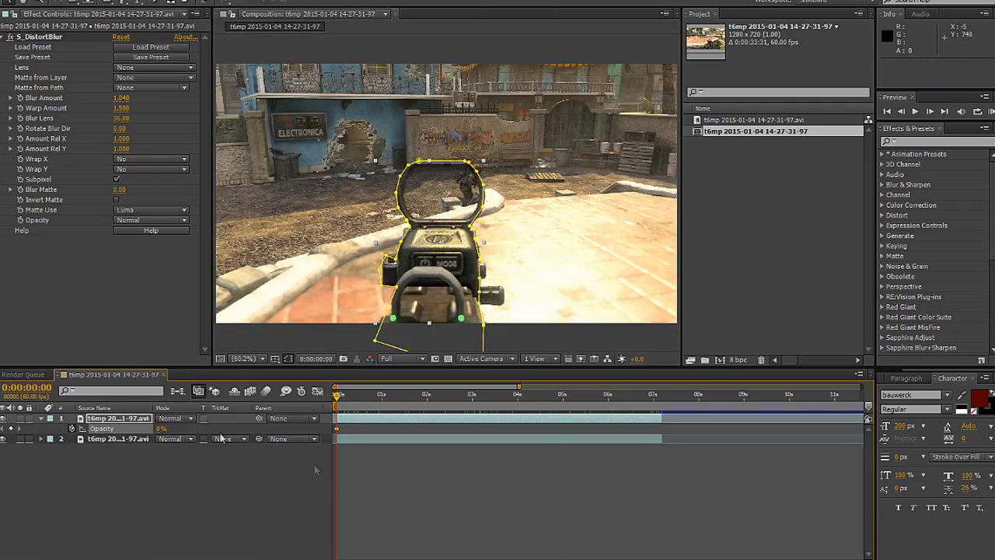
# Step: Add Opacity keyframes on the top clip of 0% at 0:00:07:11 and 100% at 0:00:05:15
pyautogui.click(661, 399)
pyautogui.click(10, 428)
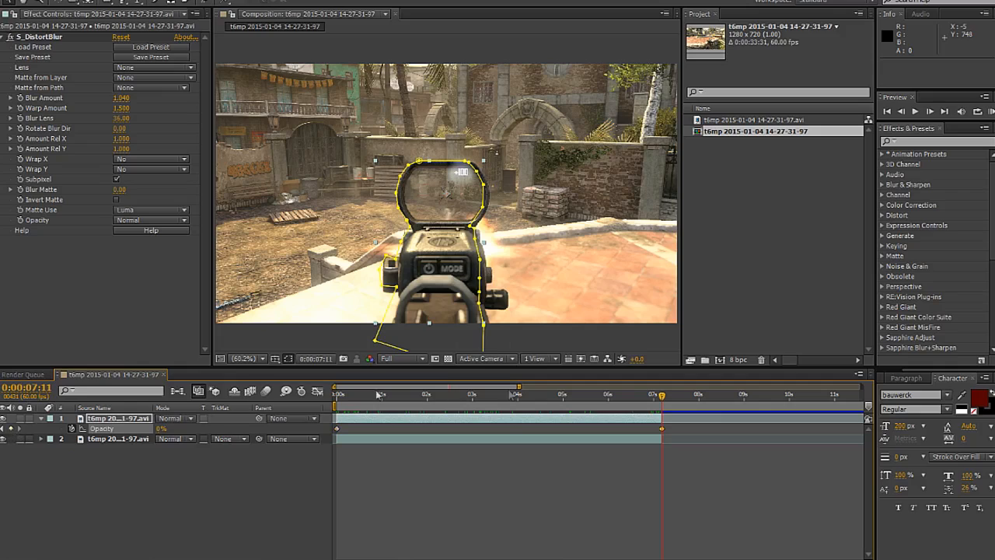
pyautogui.moveTo(604, 397); pyautogui.dragTo(574, 397)
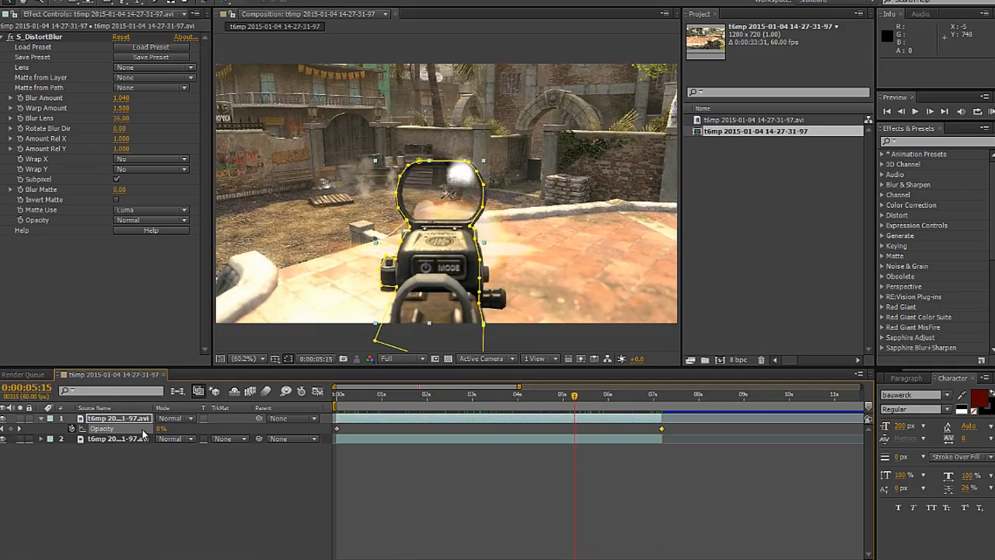
pyautogui.click(162, 428)
pyautogui.click(163, 428)
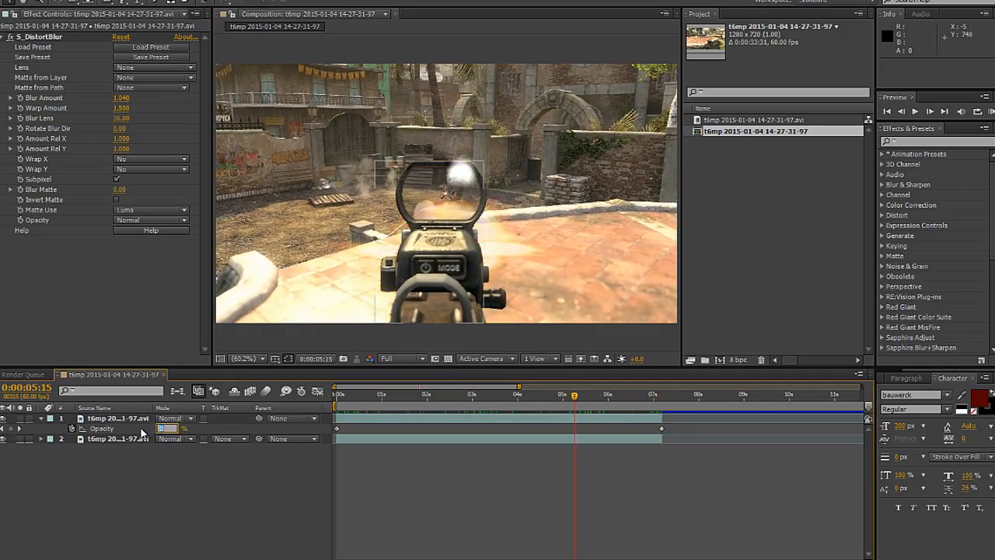
pyautogui.write('100')
pyautogui.press('Return')
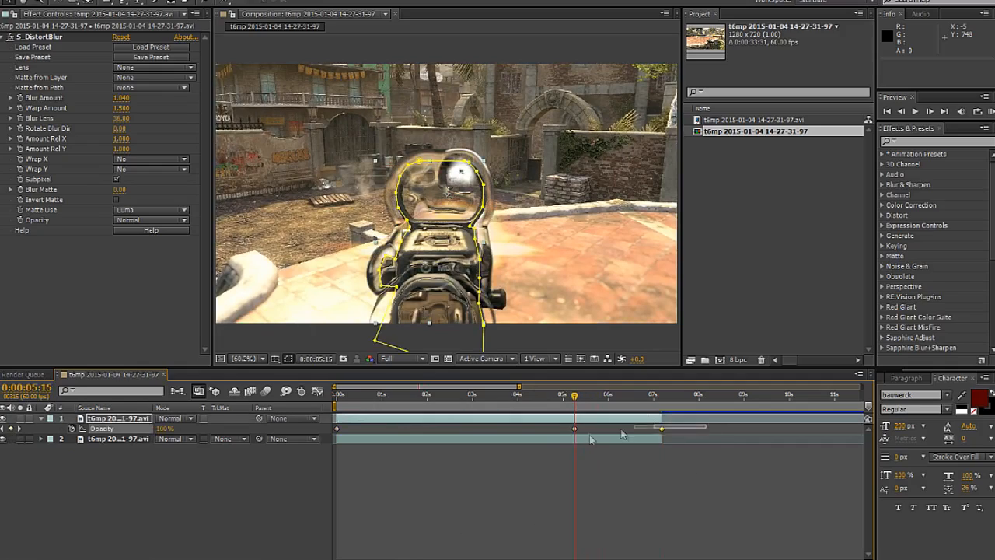
# Step: Apply Easy Ease to all three Opacity keyframes of the top clip
pyautogui.moveTo(415, 432); pyautogui.dragTo(334, 430)
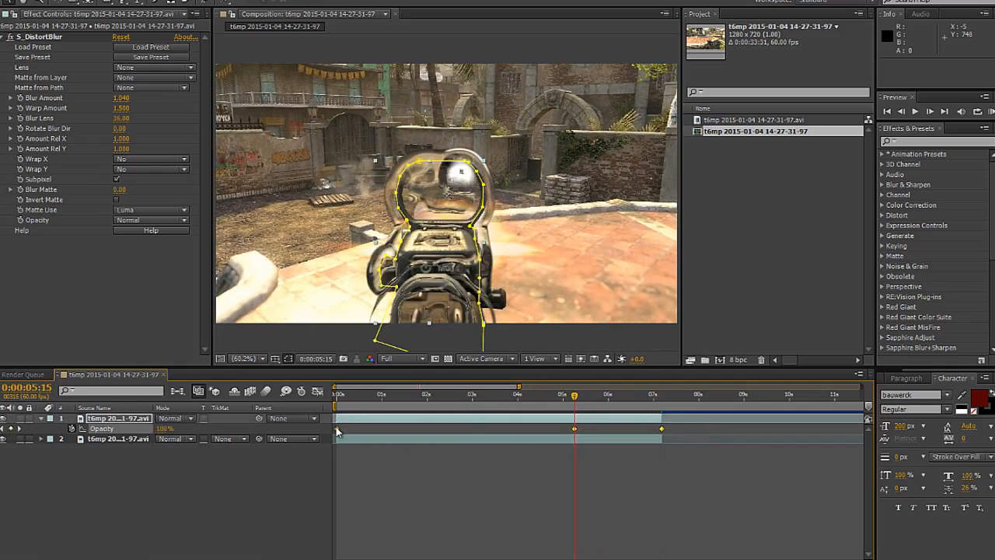
pyautogui.rightClick(336, 432)
pyautogui.moveTo(381, 422)
pyautogui.click(505, 444)
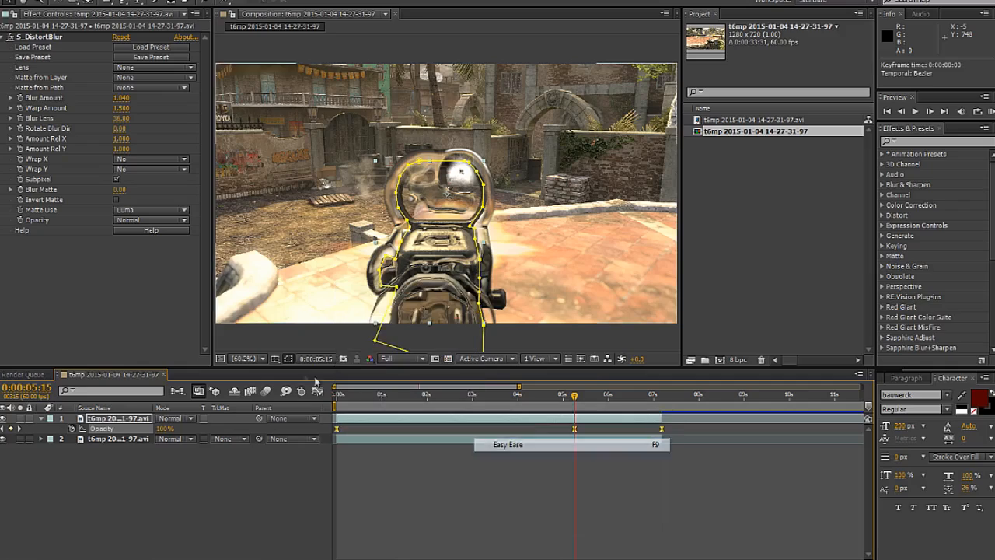
# Step: Reshape the Opacity curve in the Graph Editor so it rises steeply from the first keyframe and falls steeply into the last
pyautogui.click(317, 391)
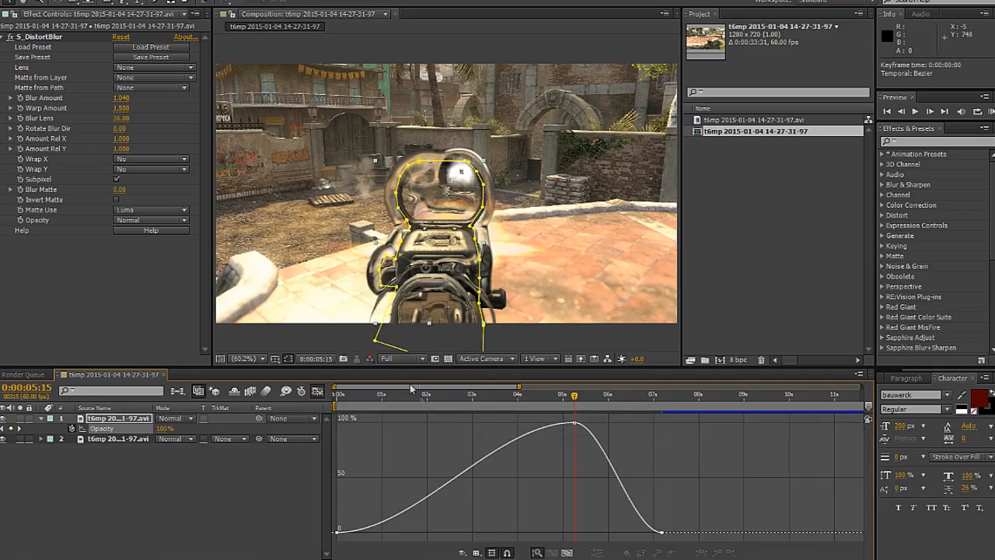
pyautogui.click(340, 534)
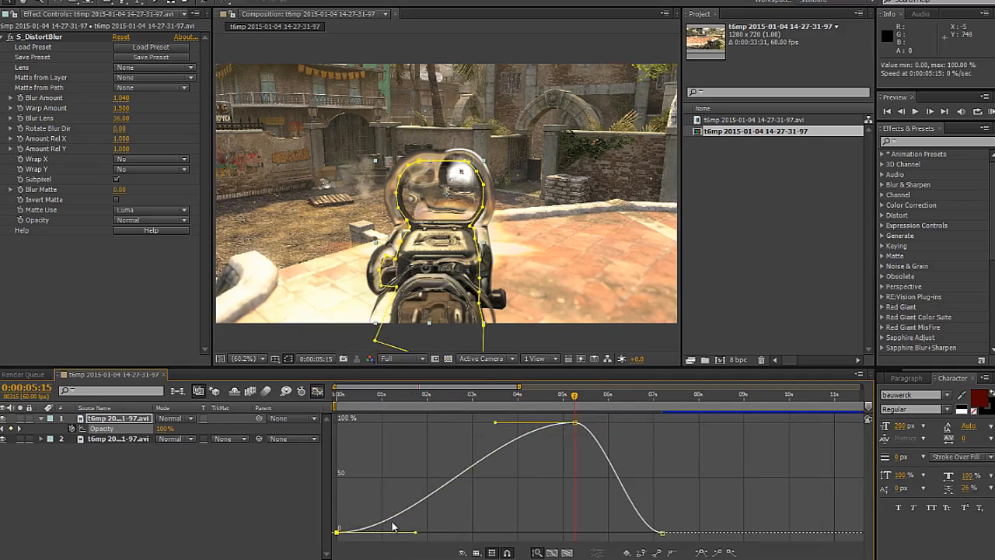
pyautogui.moveTo(416, 537); pyautogui.dragTo(370, 423)
pyautogui.click(661, 533)
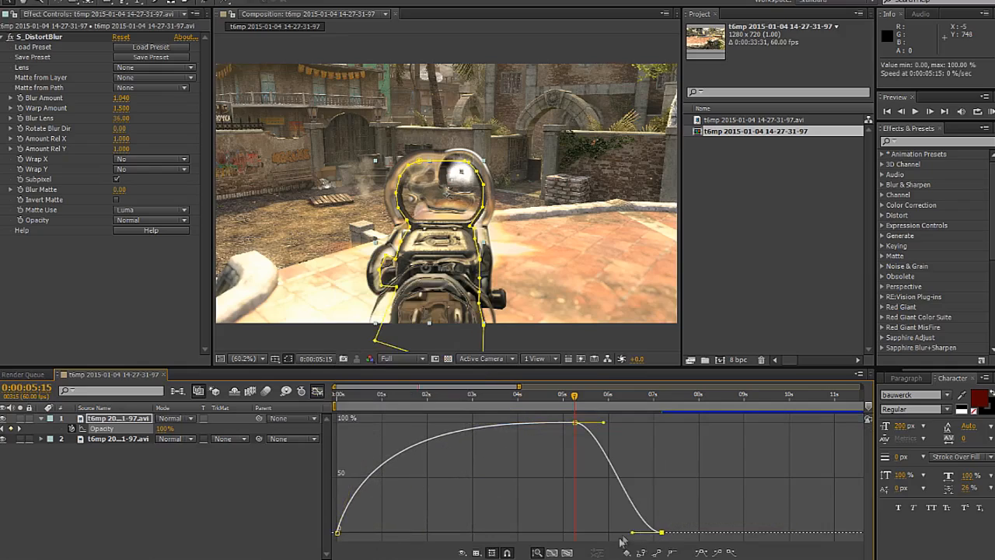
pyautogui.moveTo(643, 524); pyautogui.dragTo(693, 420)
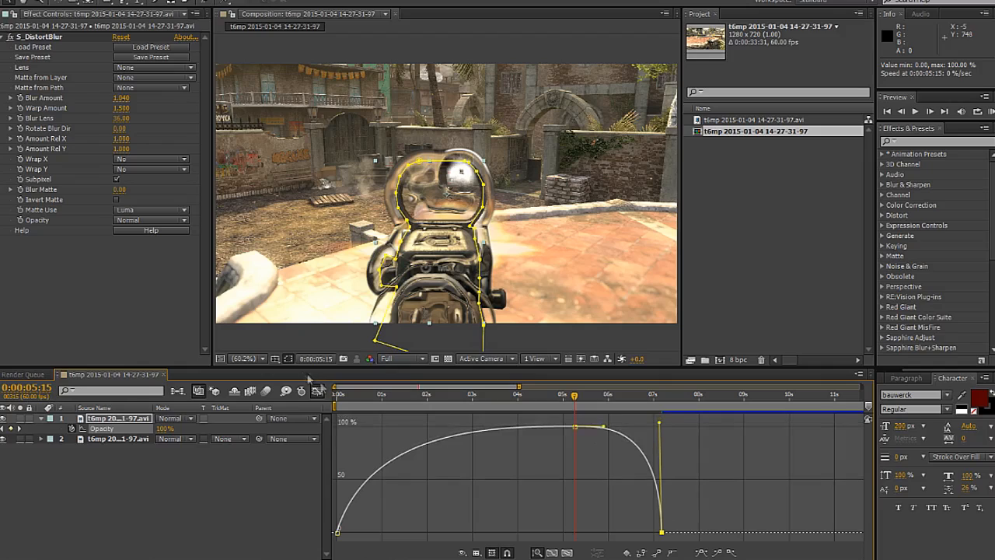
pyautogui.click(317, 392)
# Step: Scrub through the timeline to review the distortion's opacity fade, stopping at 0:00:01:24
pyautogui.click(356, 399)
pyautogui.moveTo(356, 398); pyautogui.dragTo(705, 432)
pyautogui.moveTo(621, 396); pyautogui.dragTo(401, 412)
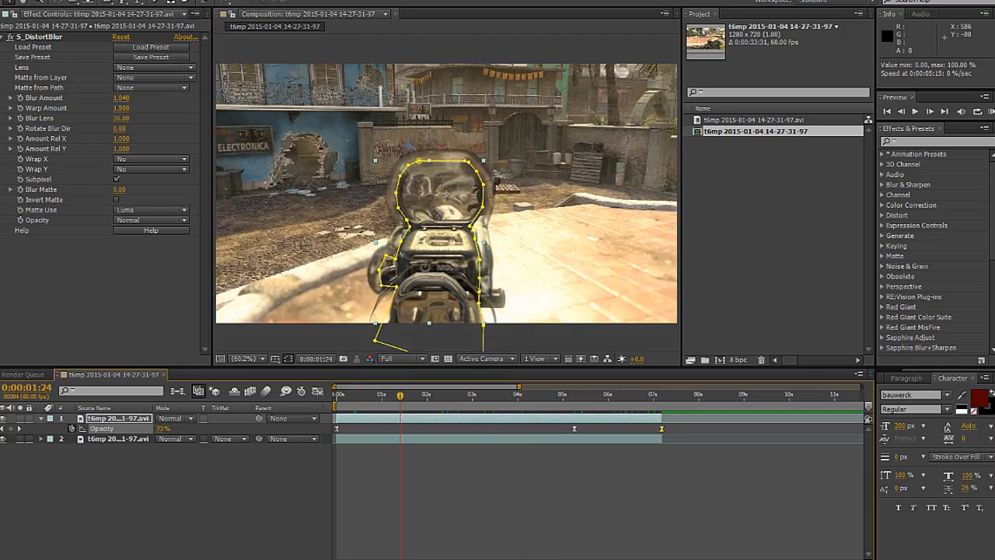
# Step: Apply the Color Correction effect Tint to the top clip
pyautogui.click(123, 0)
pyautogui.moveTo(168, 87)
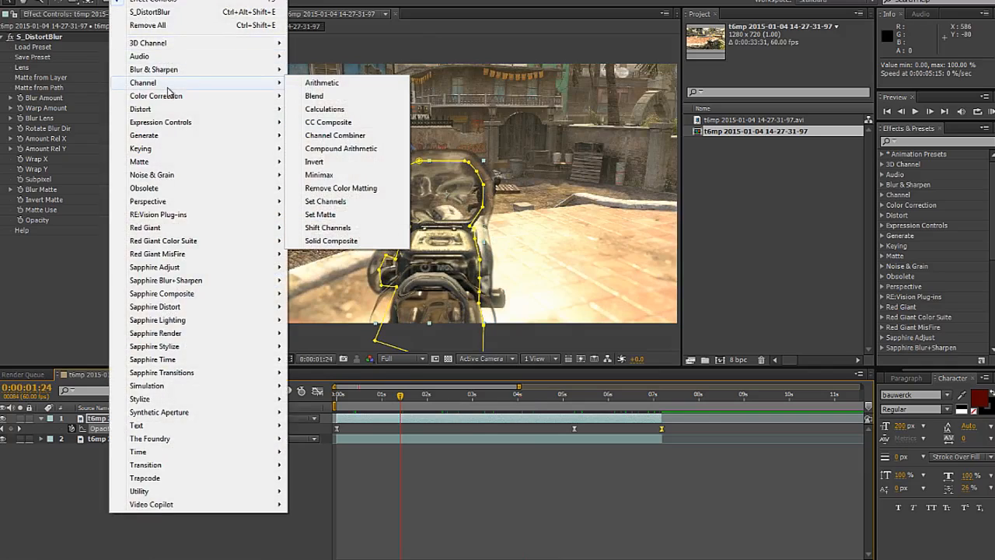
pyautogui.moveTo(237, 95)
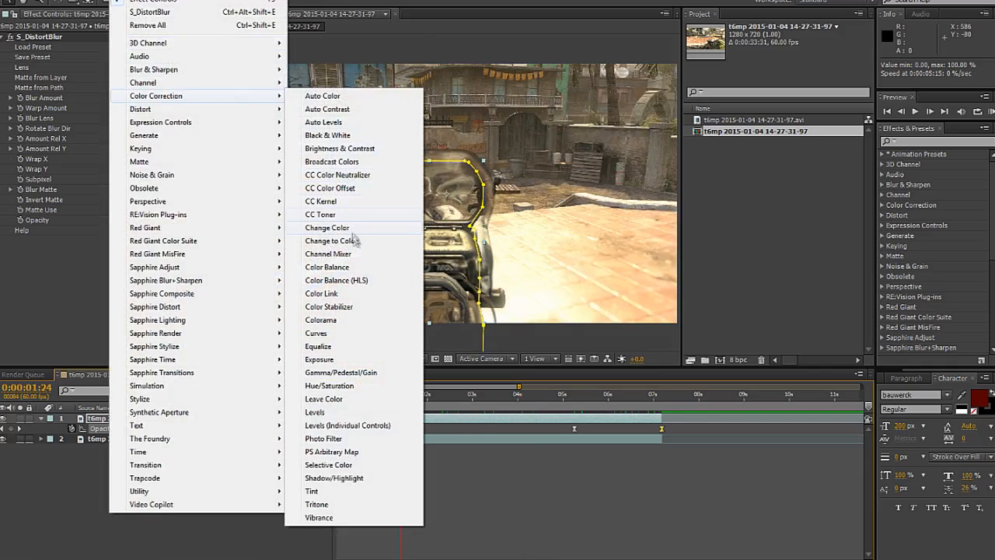
pyautogui.click(313, 491)
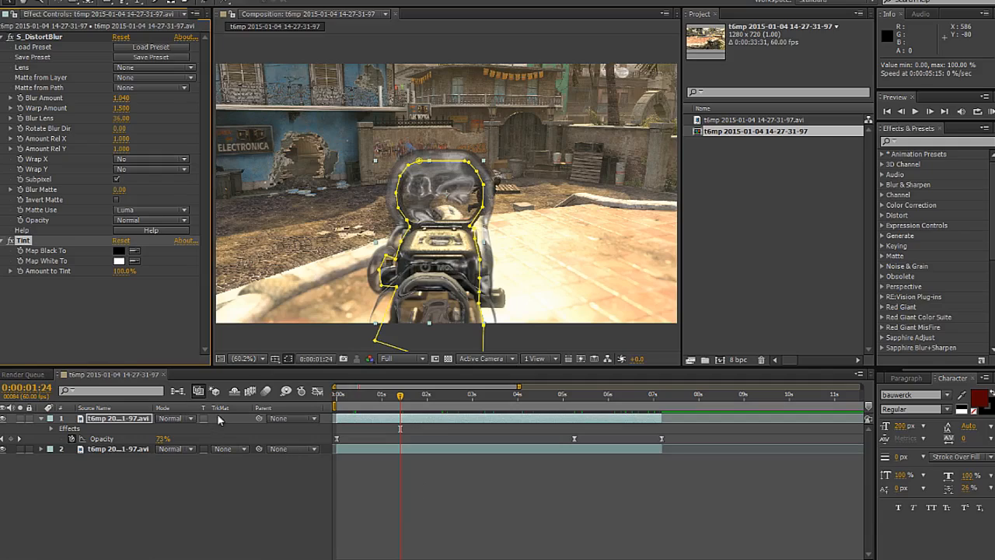
# Step: Set the Tint effect's Map Black To colour to bright blue, 0048FF
pyautogui.click(119, 251)
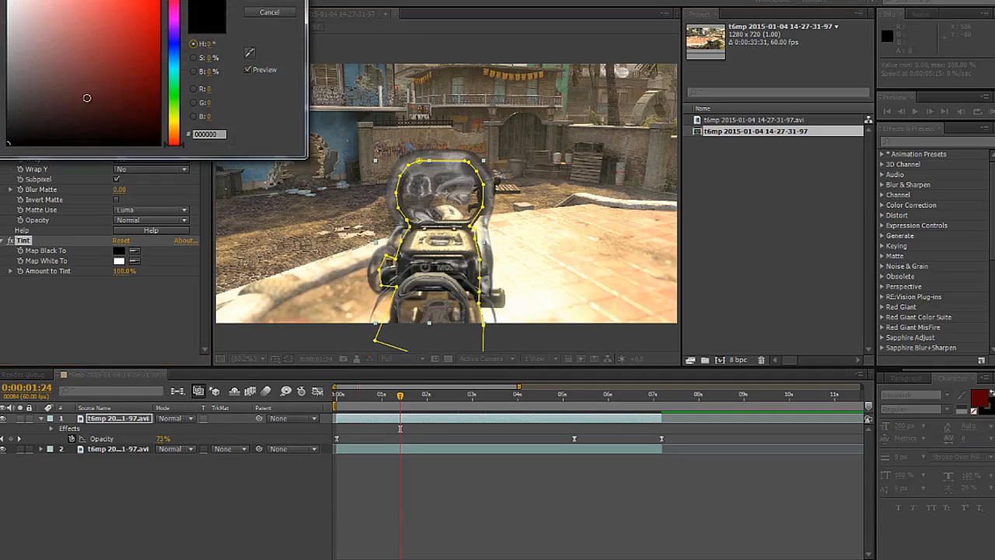
pyautogui.moveTo(175, 86); pyautogui.dragTo(174, 49)
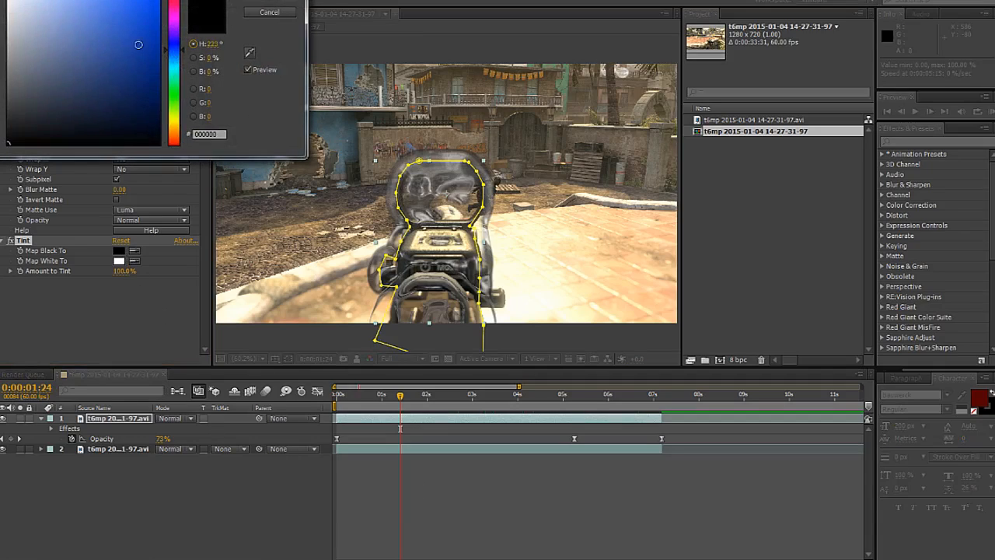
pyautogui.click(263, 3)
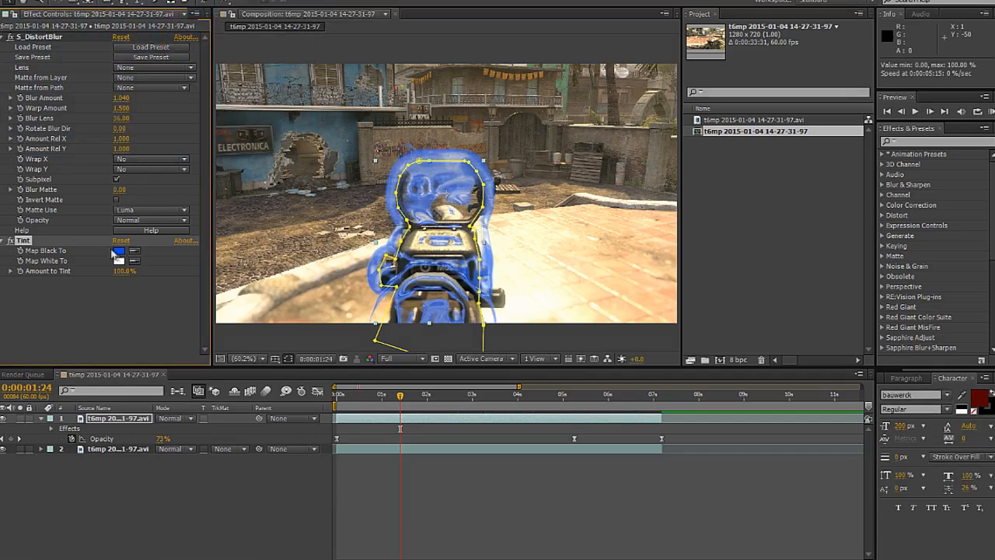
pyautogui.click(119, 250)
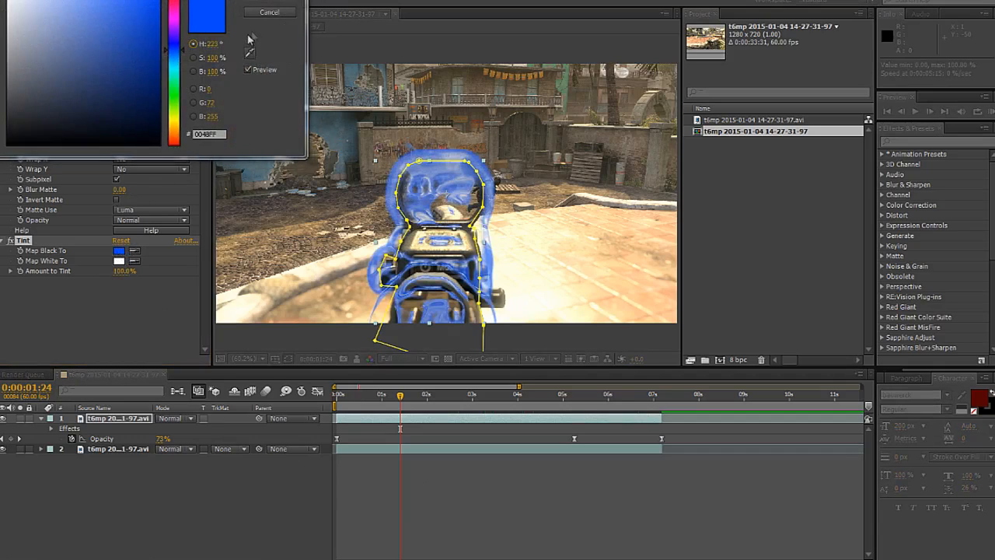
pyautogui.click(259, 11)
# Step: Set the Tint effect's Amount to Tint to 50% on the top clip
pyautogui.click(122, 271)
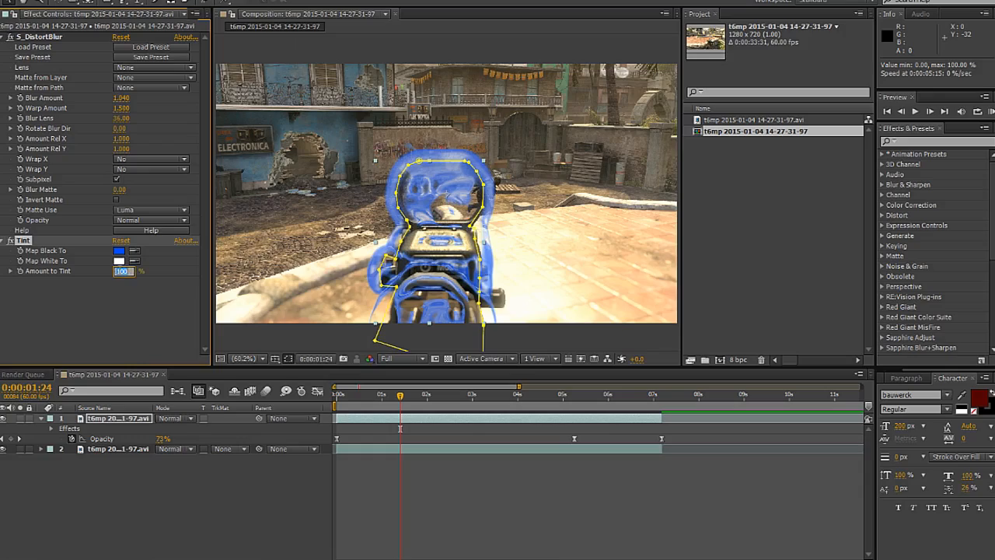
pyautogui.write('50')
pyautogui.press('Return')
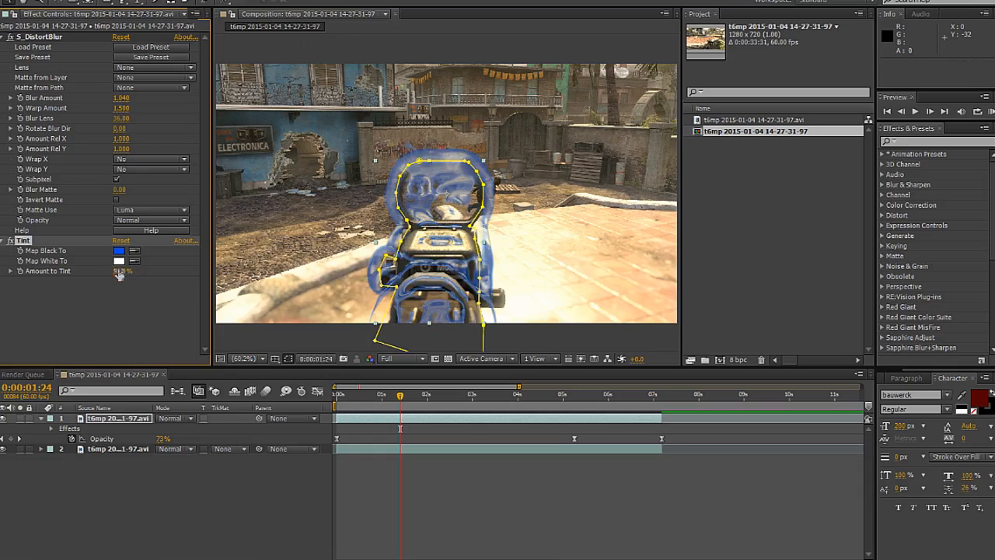